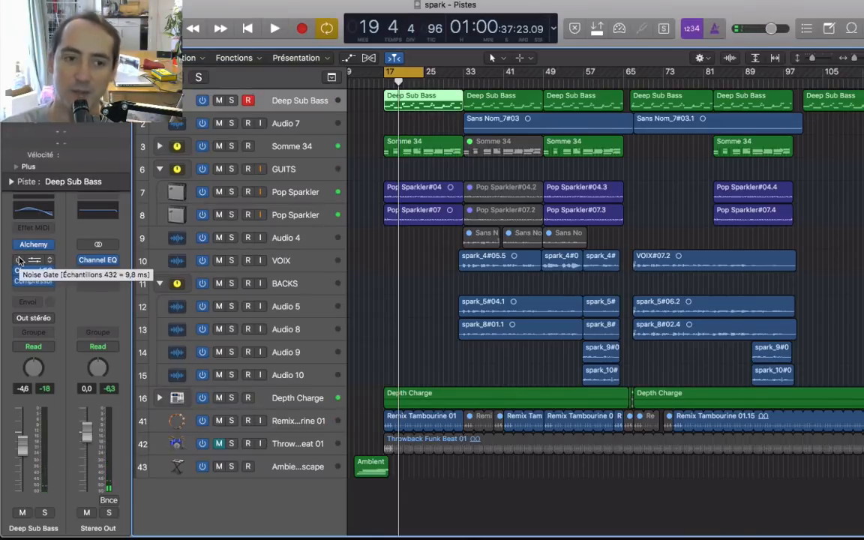
Play the looped section and select the Somme 34 track to hear it with its Noise Gate bypassed.
{"action": "key", "text": "space"}
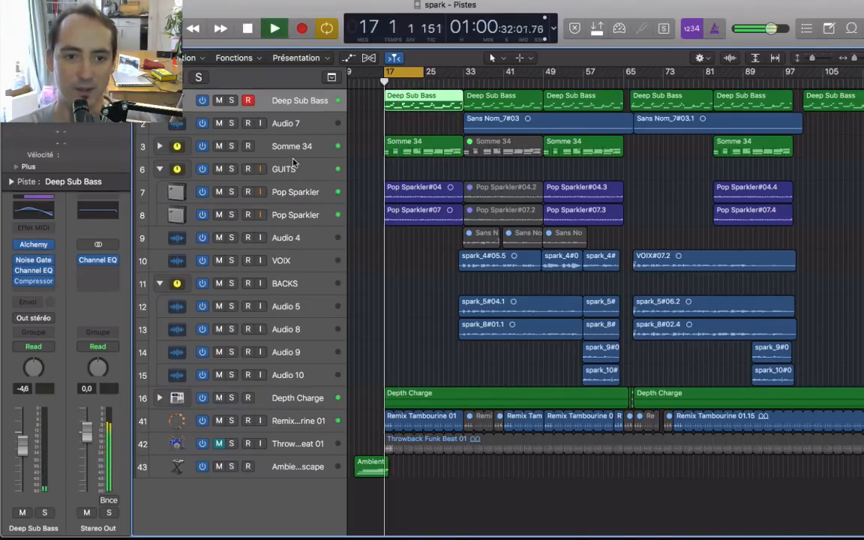
{"action": "left_click", "coordinate": [296, 149]}
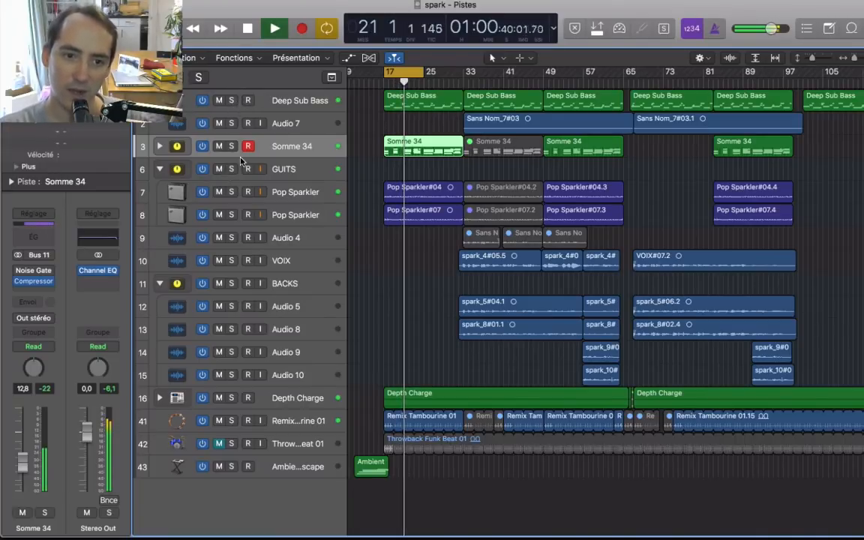
{"action": "key", "text": "space"}
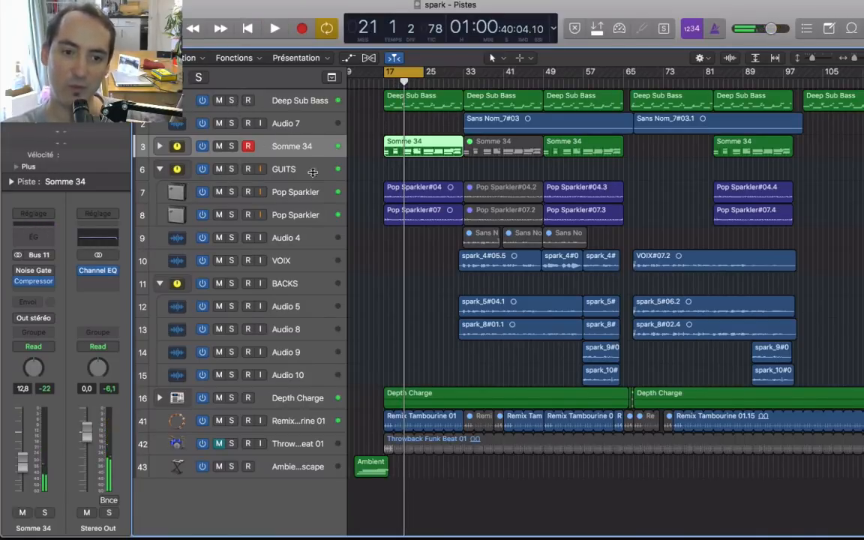
Enable the Noise Gate on Somme 34 and play the loop to hear the gated sound.
{"action": "mouse_move", "coordinate": [20, 271]}
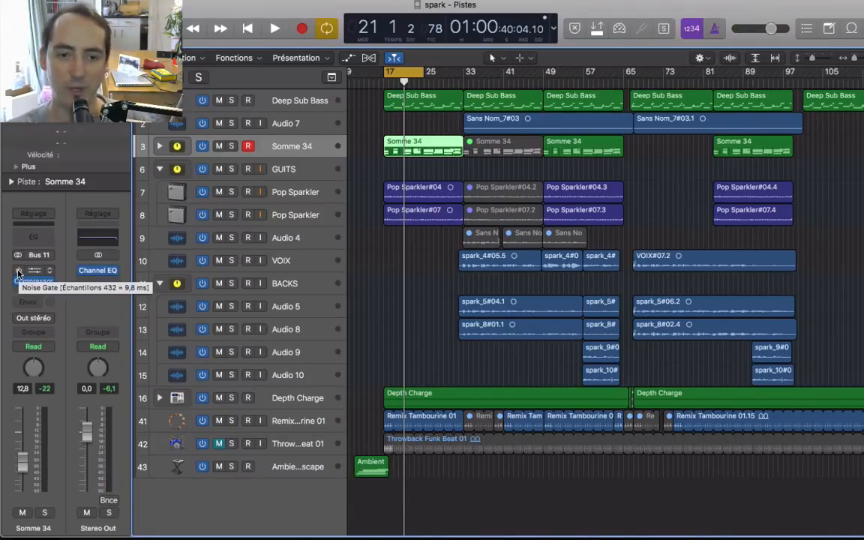
{"action": "left_click", "coordinate": [19, 270]}
{"action": "key", "text": "space"}
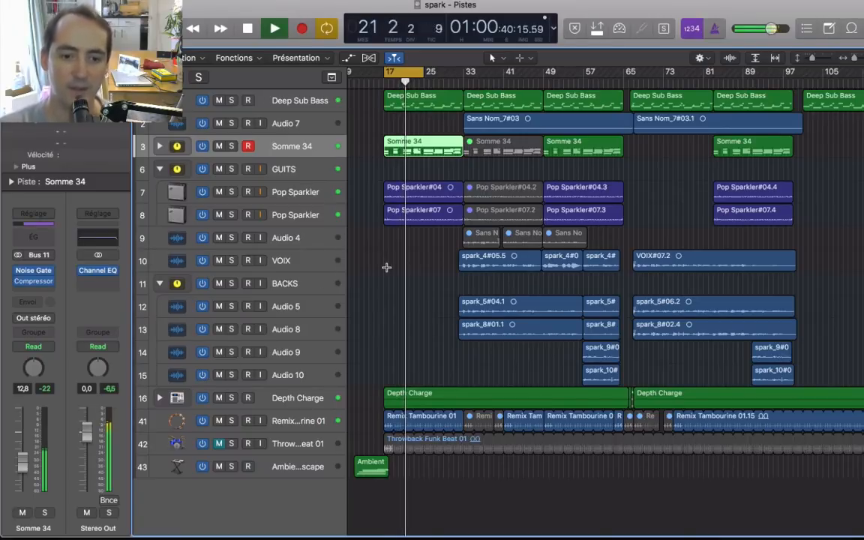
{"action": "key", "text": "space"}
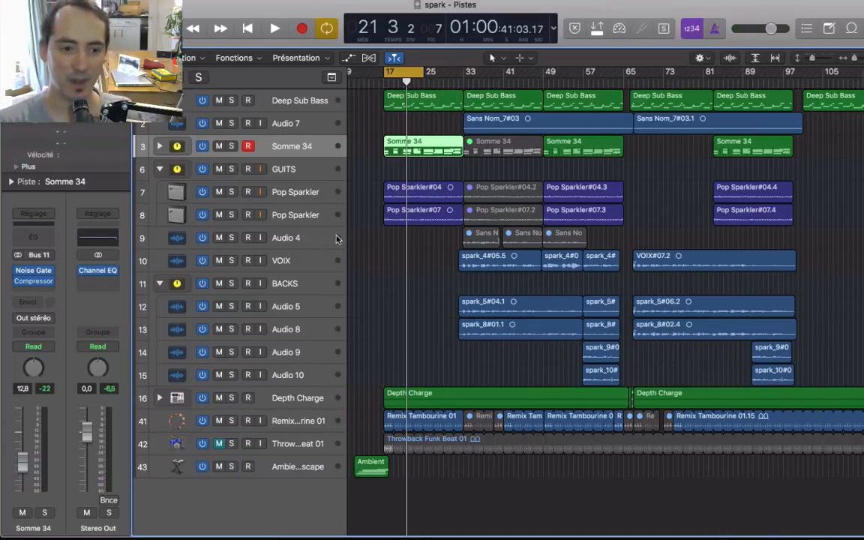
Bypass the Noise Gate on Somme 34 and open its settings window, placed over the arrangement.
{"action": "mouse_move", "coordinate": [21, 274]}
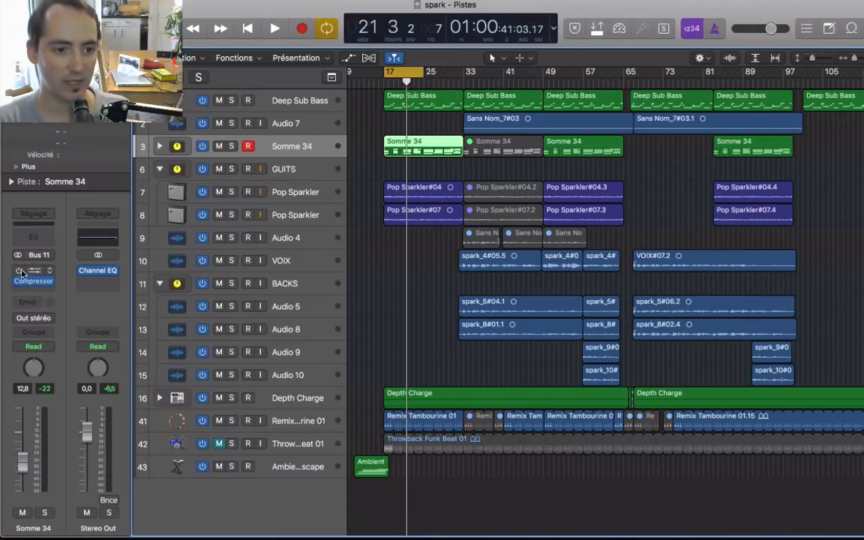
{"action": "left_click", "coordinate": [291, 444]}
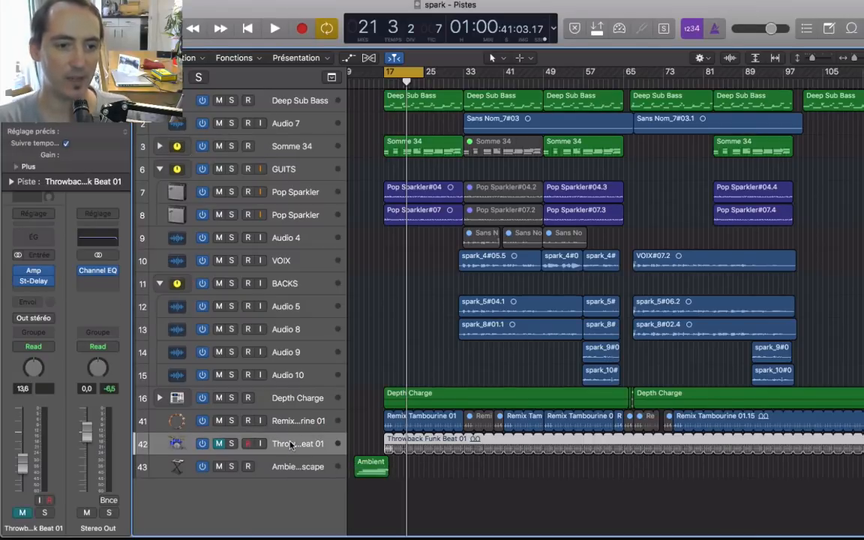
{"action": "left_click", "coordinate": [318, 145]}
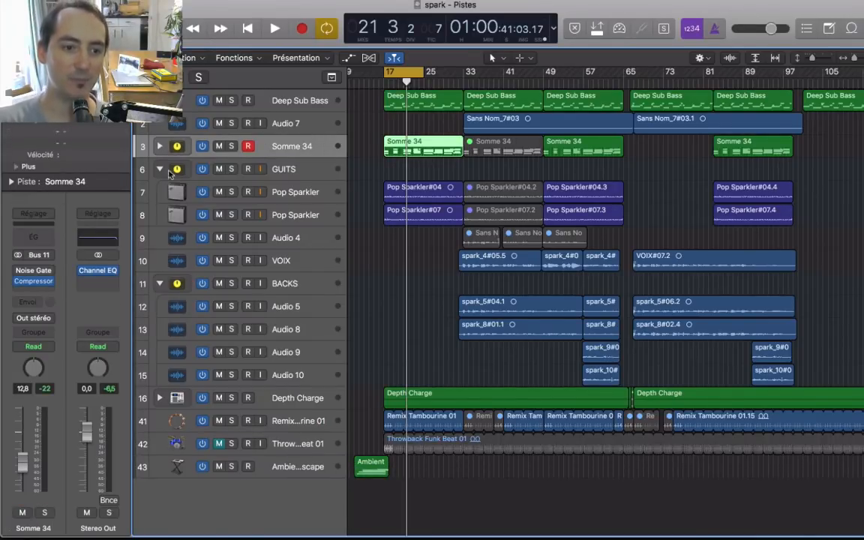
{"action": "left_click", "coordinate": [33, 270]}
{"action": "left_click_drag", "start_coordinate": [346, 17], "coordinate": [669, 150]}
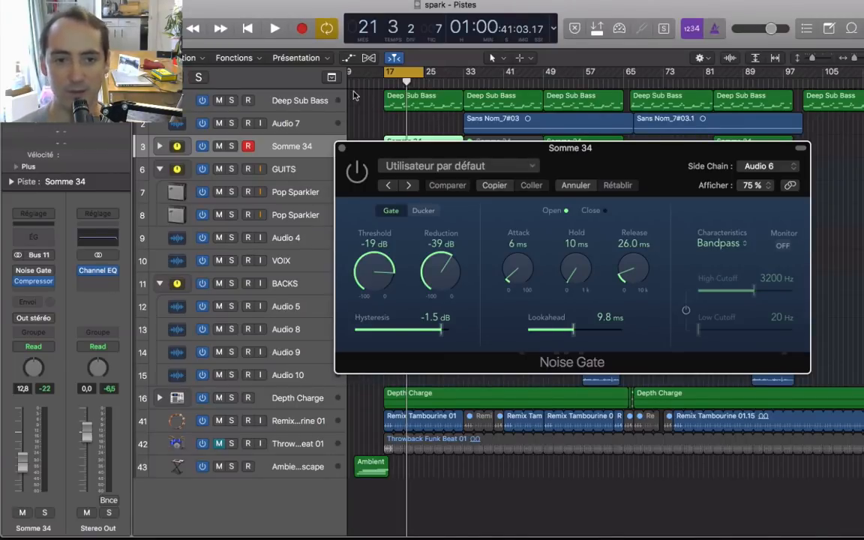
Solo the Depth Charge and Deep Sub Bass tracks and start playback of the loop.
{"action": "left_click", "coordinate": [296, 107]}
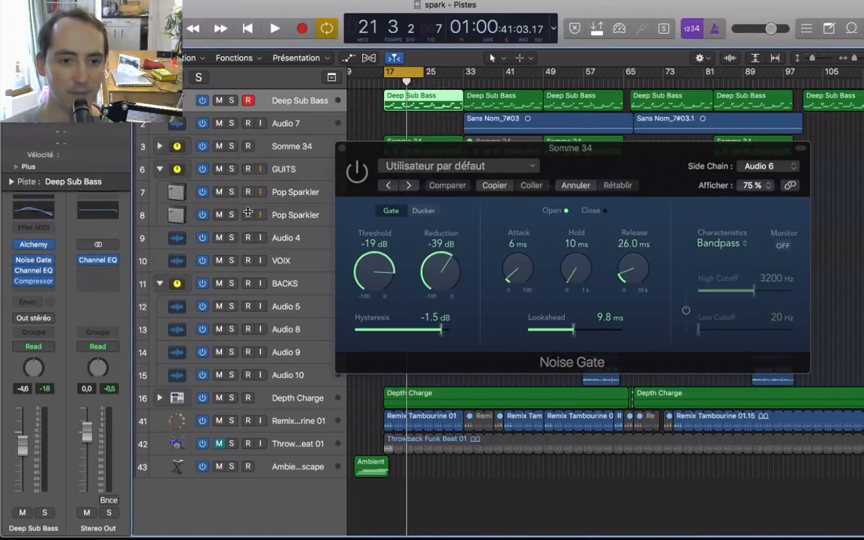
{"action": "left_click", "coordinate": [232, 398]}
{"action": "left_click", "coordinate": [231, 100]}
{"action": "key", "text": "space"}
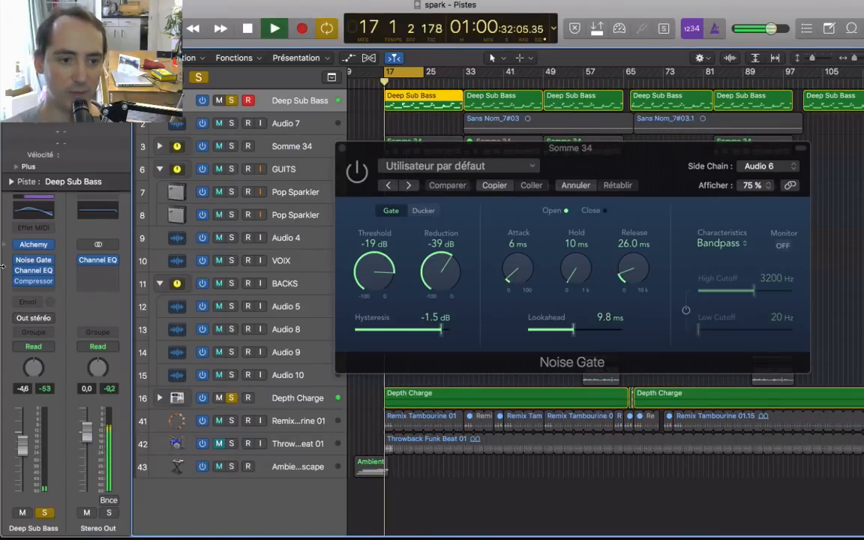
Open and bypass Deep Sub Bass's Noise Gate, closing the Somme 34 gate window to leave only this one over the arrangement.
{"action": "left_click", "coordinate": [33, 259]}
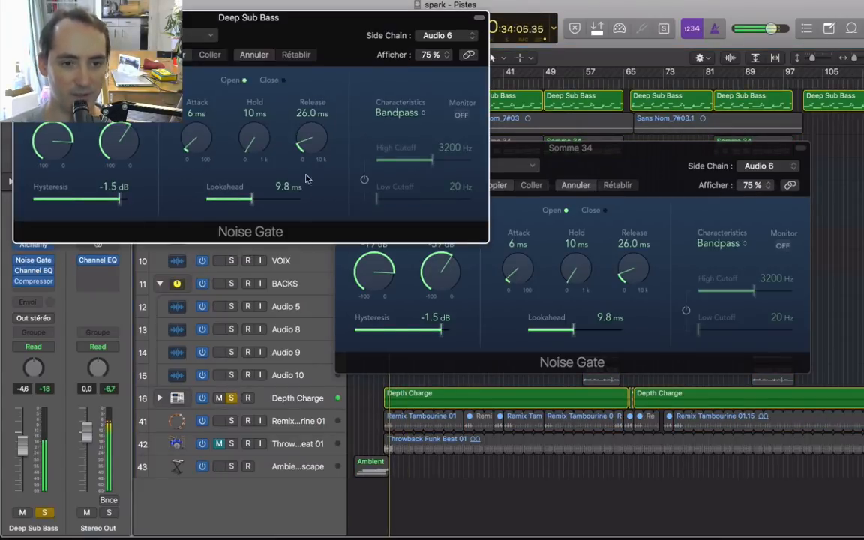
{"action": "left_click", "coordinate": [28, 36]}
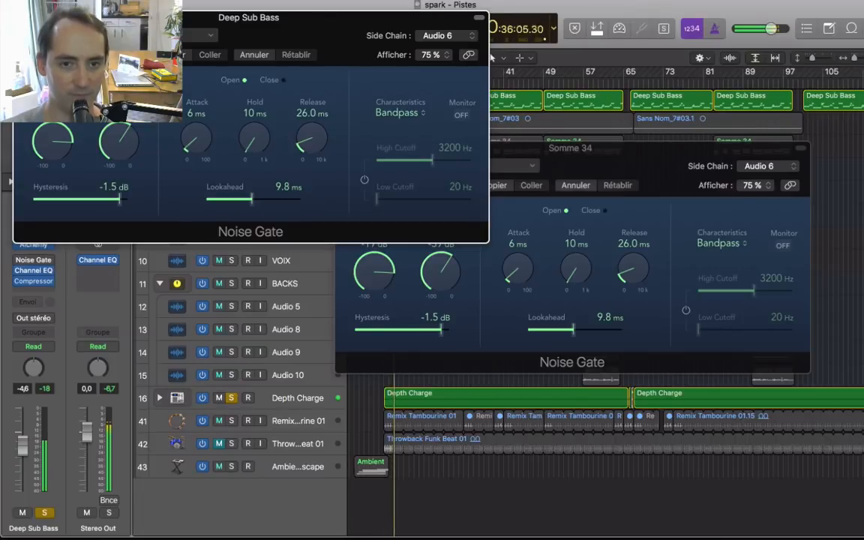
{"action": "left_click_drag", "start_coordinate": [598, 162], "coordinate": [777, 207]}
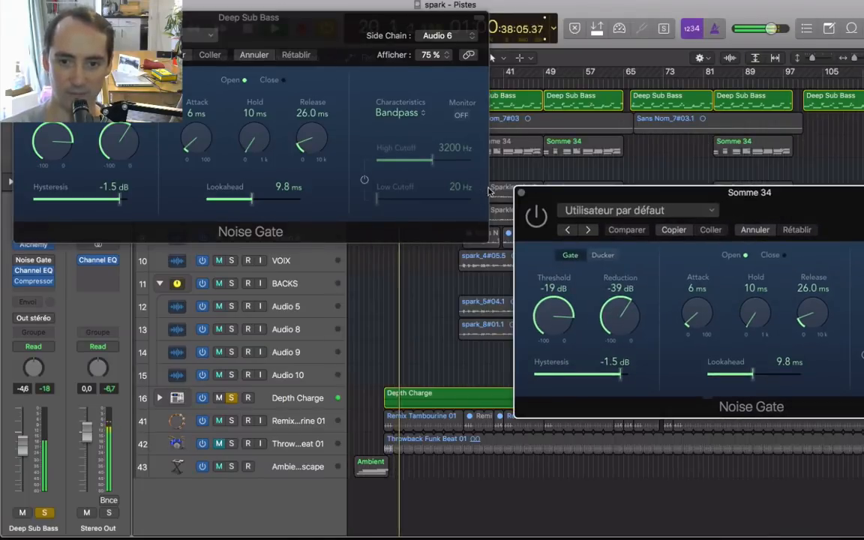
{"action": "left_click", "coordinate": [521, 193]}
{"action": "left_click_drag", "start_coordinate": [351, 30], "coordinate": [647, 192]}
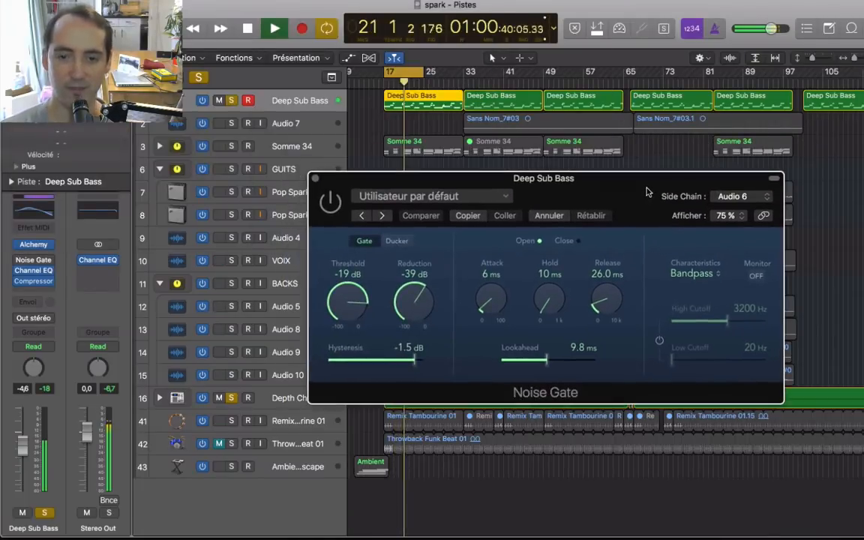
Enable the Noise Gate on Deep Sub Bass and replay the loop to compare it with the bypassed sound.
{"action": "key", "text": "space"}
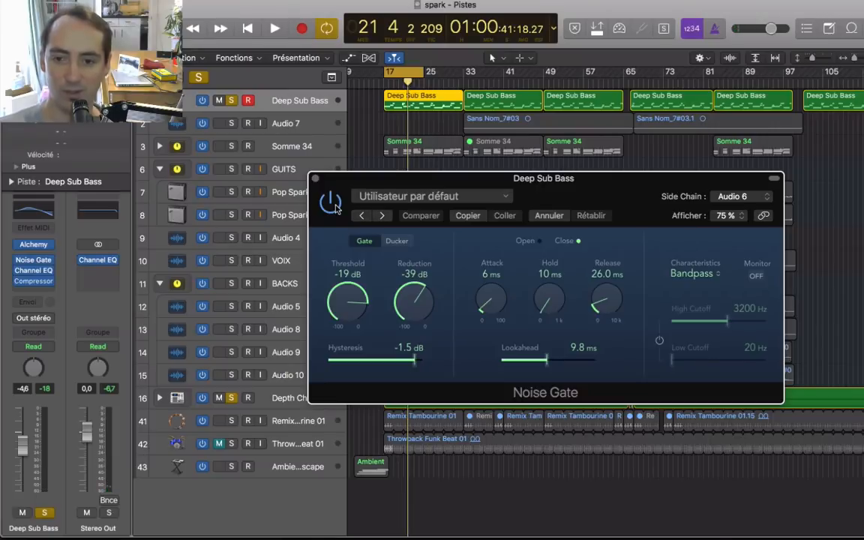
{"action": "key", "text": "space"}
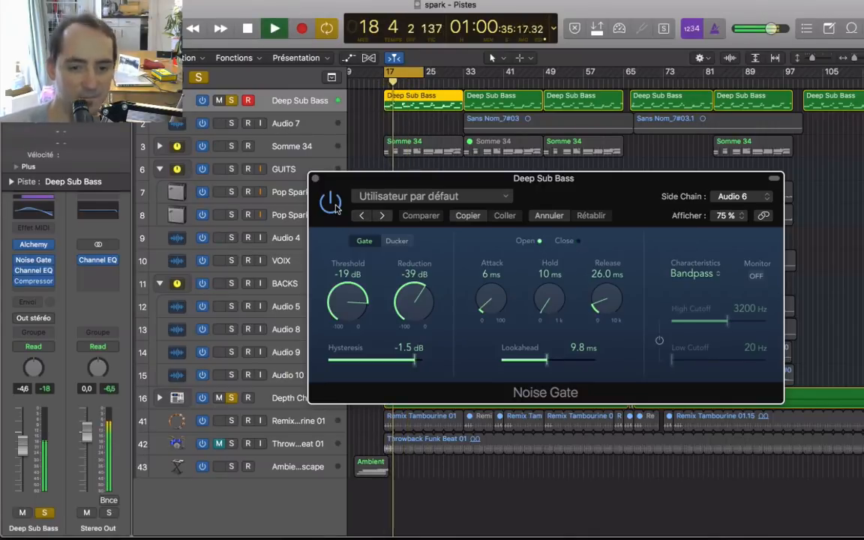
{"action": "key", "text": "space"}
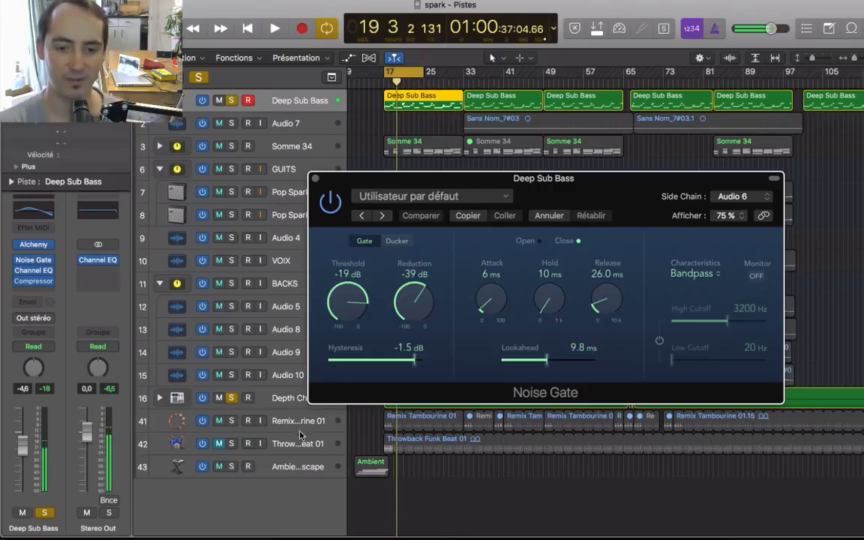
Examine where Noise Gate sits among the Dynamics effects for the Deep Sub Bass insert, keeping the existing plug-in.
{"action": "left_click", "coordinate": [301, 448]}
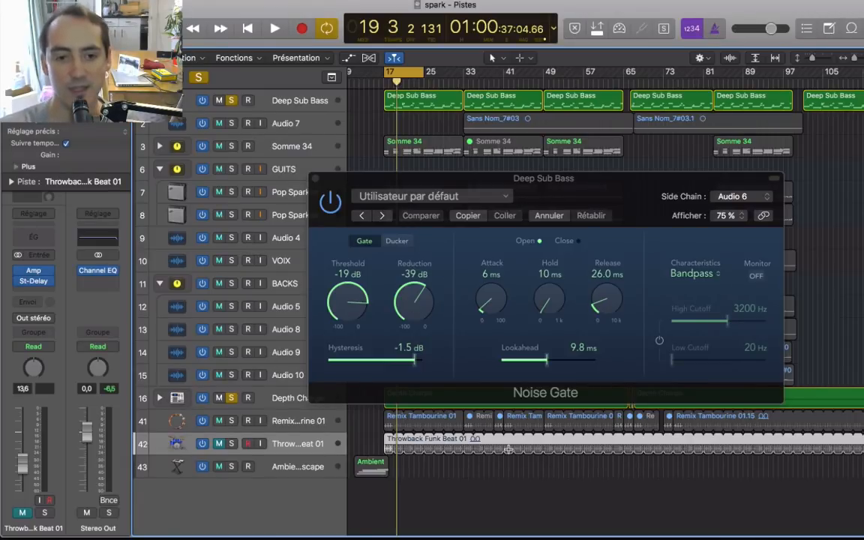
{"action": "left_click_drag", "start_coordinate": [465, 182], "coordinate": [418, 131]}
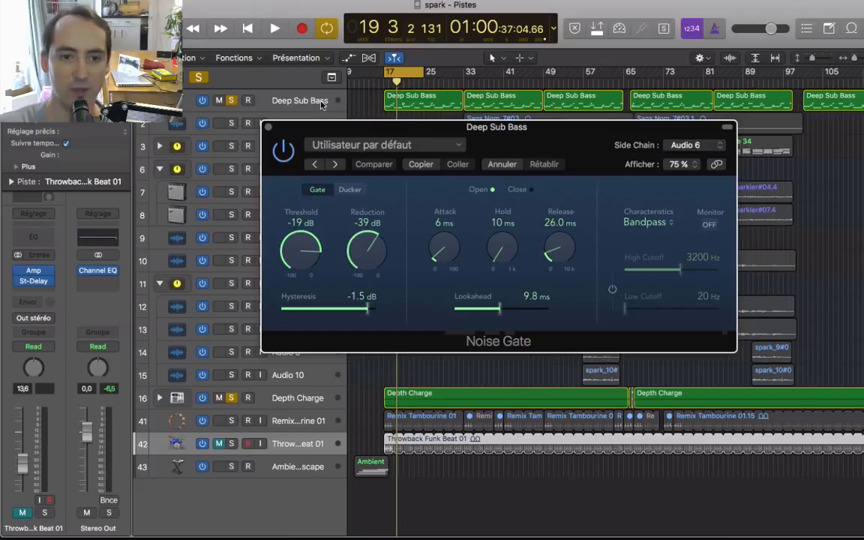
{"action": "left_click", "coordinate": [292, 97]}
{"action": "left_click", "coordinate": [33, 260]}
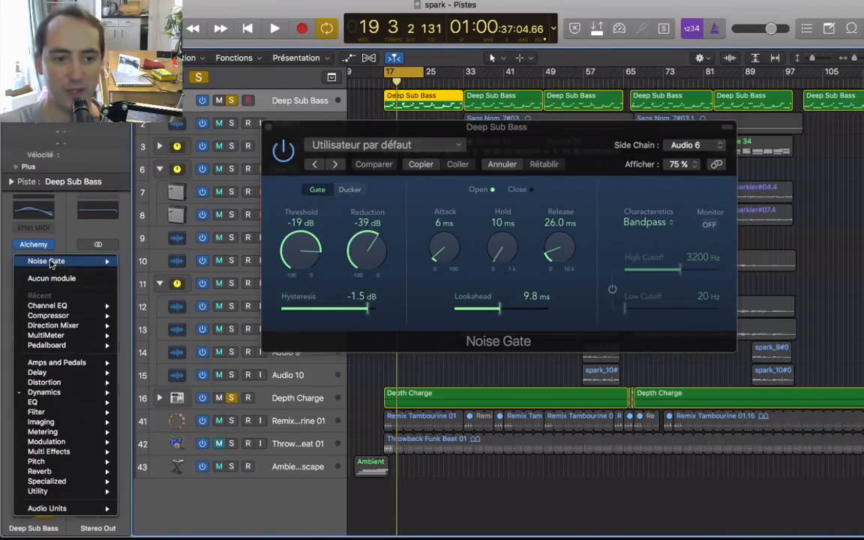
{"action": "mouse_move", "coordinate": [45, 396]}
{"action": "mouse_move", "coordinate": [179, 464]}
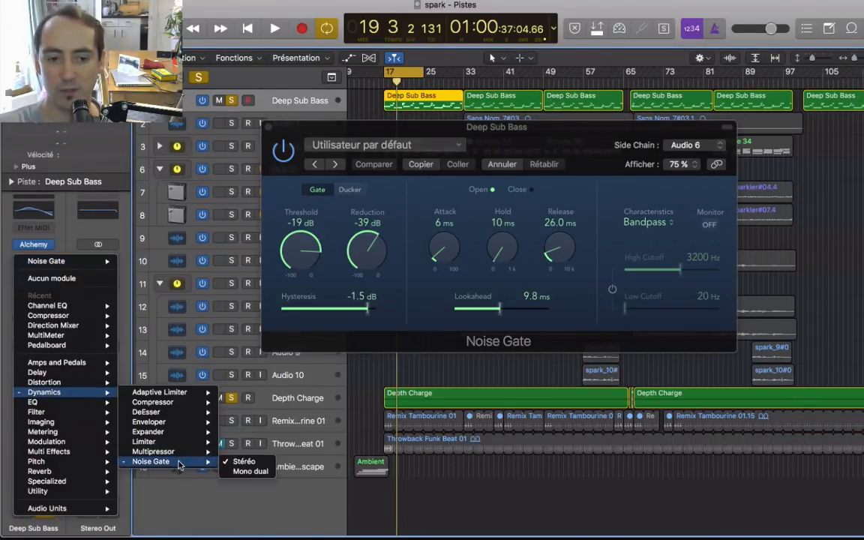
{"action": "left_click", "coordinate": [477, 126]}
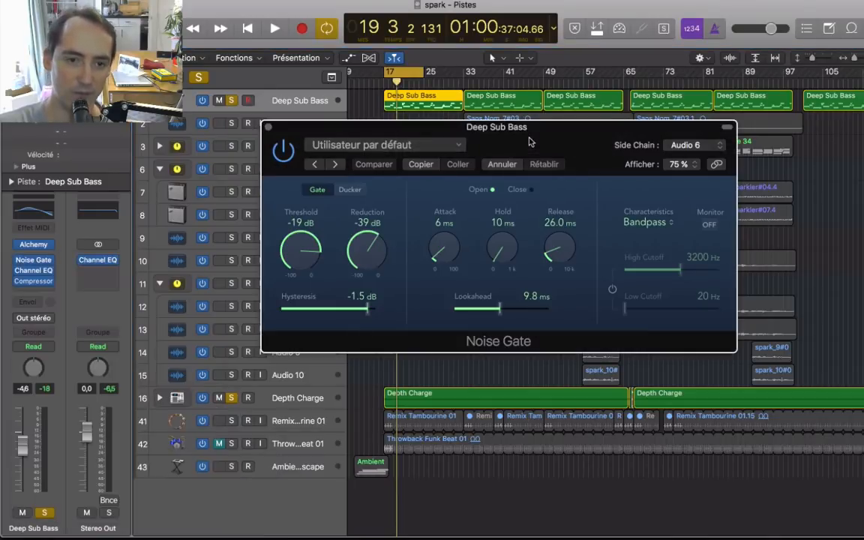
{"action": "left_click_drag", "start_coordinate": [529, 141], "coordinate": [681, 61]}
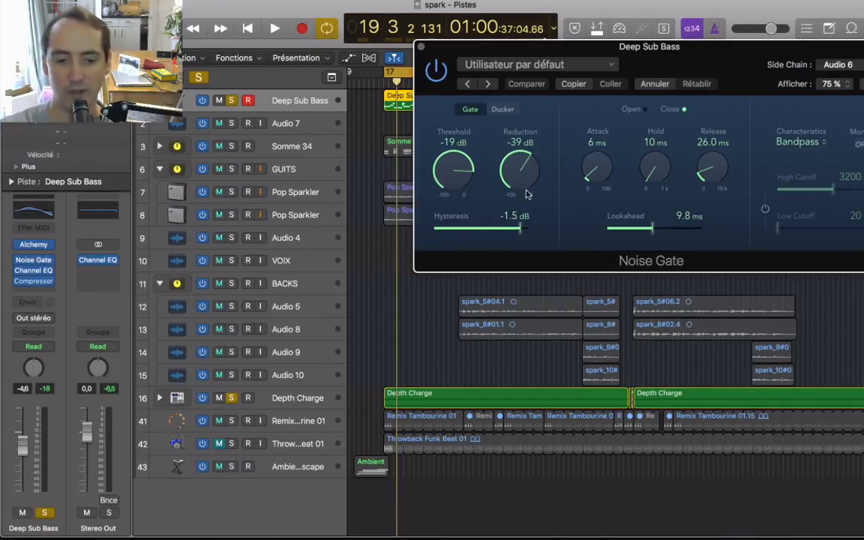
Solo Throwback Funk Beat 01 with the bass and drums, play the loop, and bypass Deep Sub Bass's Noise Gate.
{"action": "left_click", "coordinate": [232, 444]}
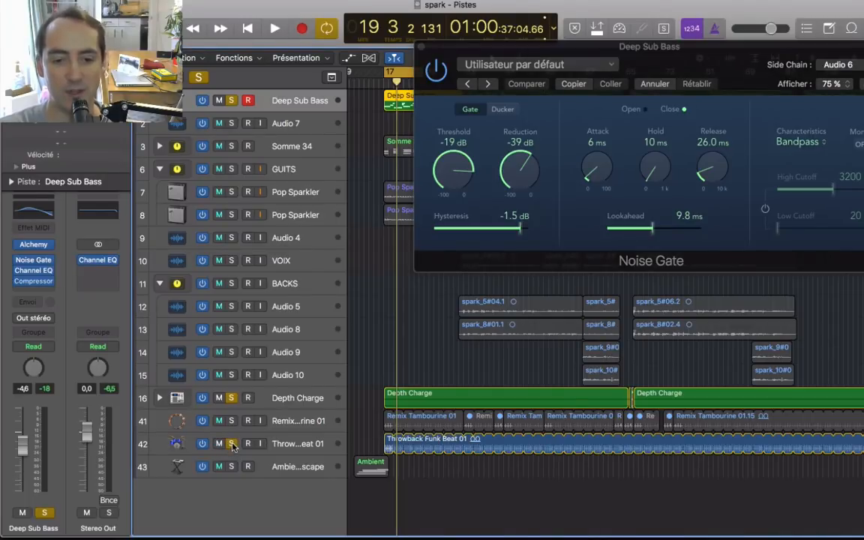
{"action": "key", "text": "space"}
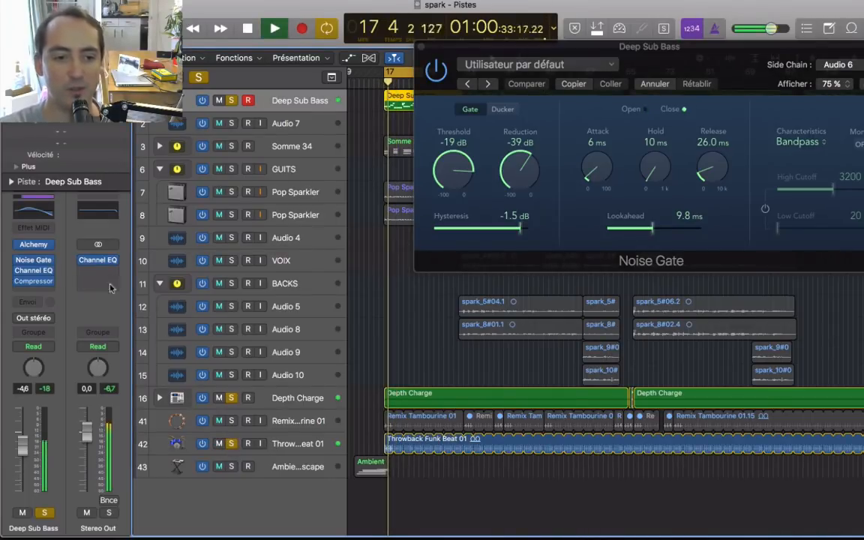
{"action": "left_click", "coordinate": [177, 443]}
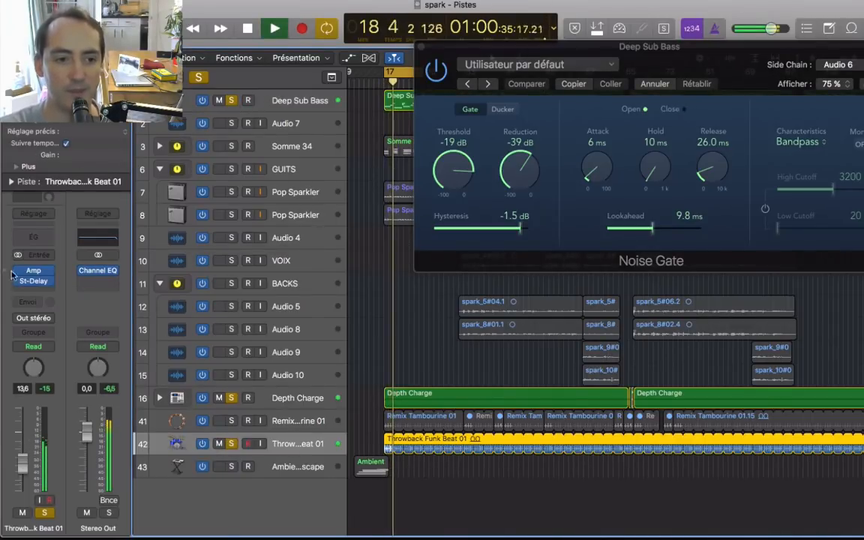
{"action": "left_click", "coordinate": [298, 101]}
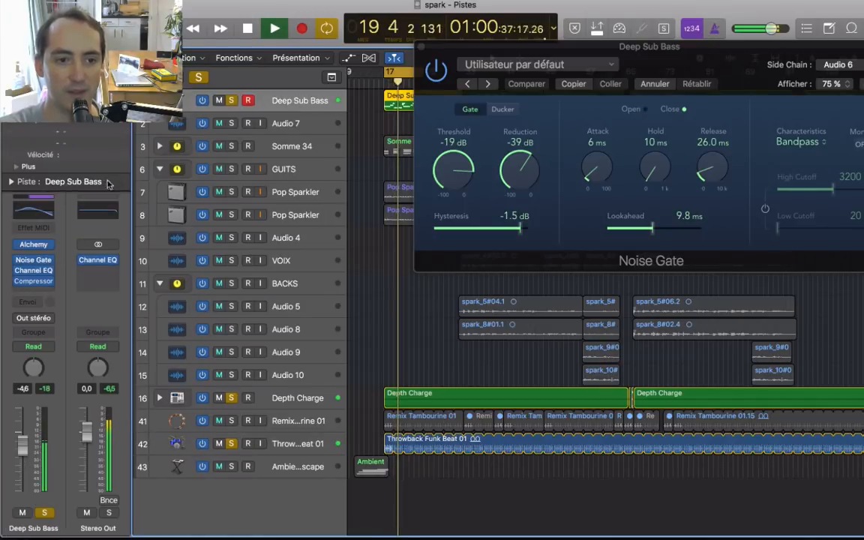
Bypass the St-Delay and Amp effects on the Throwback Funk Beat 01 track and restart the loop.
{"action": "left_click", "coordinate": [303, 444]}
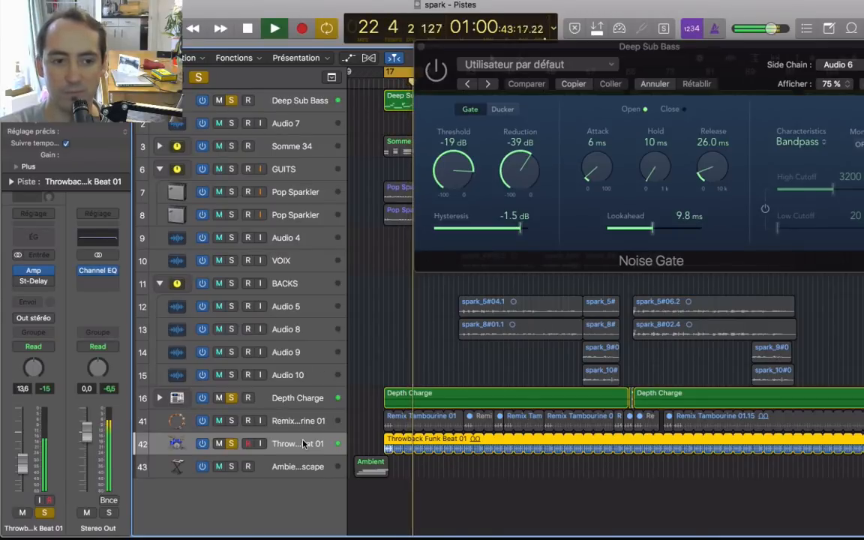
{"action": "key", "text": "space"}
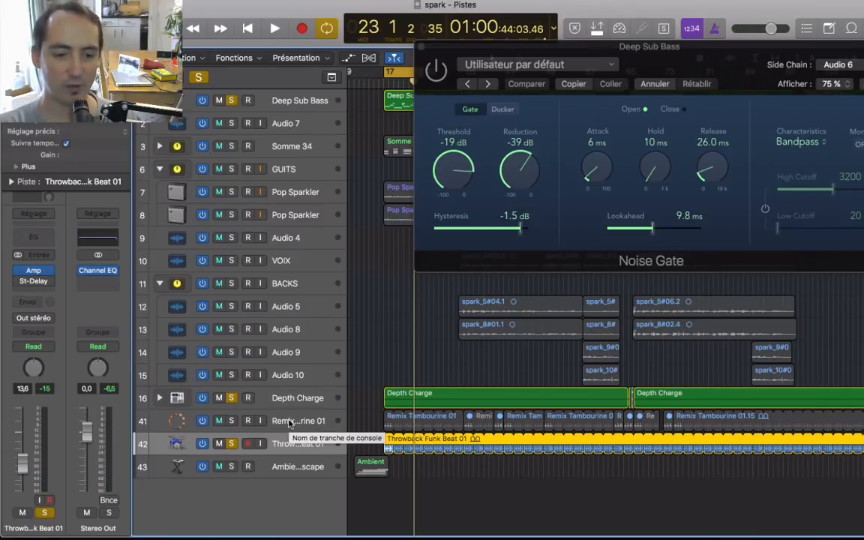
{"action": "key", "text": "space"}
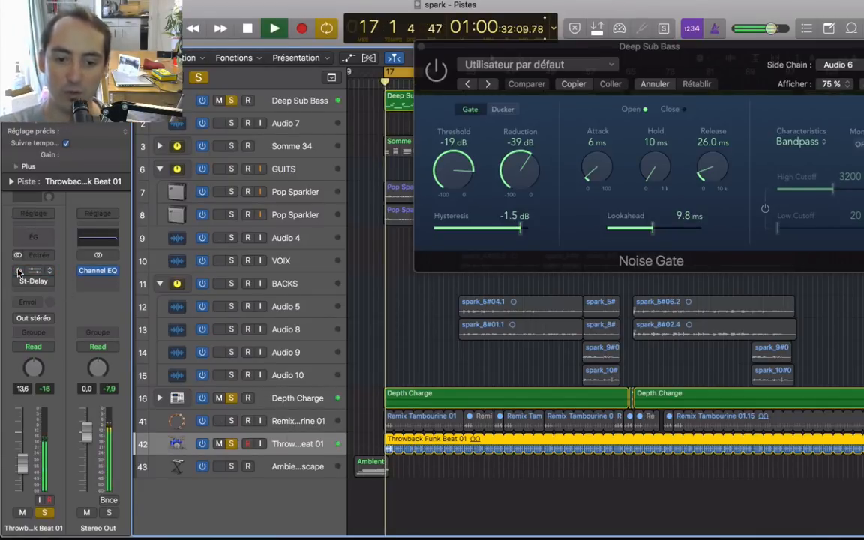
Listen to the loop with Depth Charge unsoloed, stop playback, and solo Depth Charge again.
{"action": "left_click", "coordinate": [232, 399]}
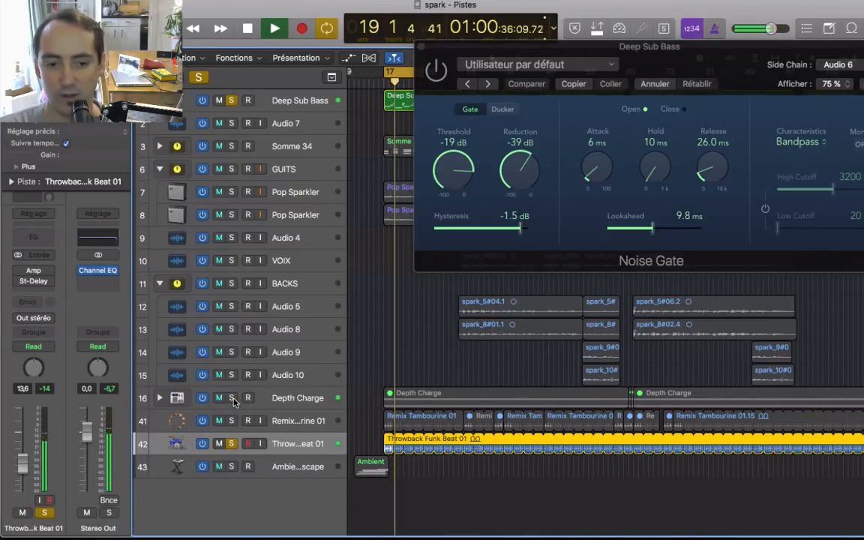
{"action": "key", "text": "space"}
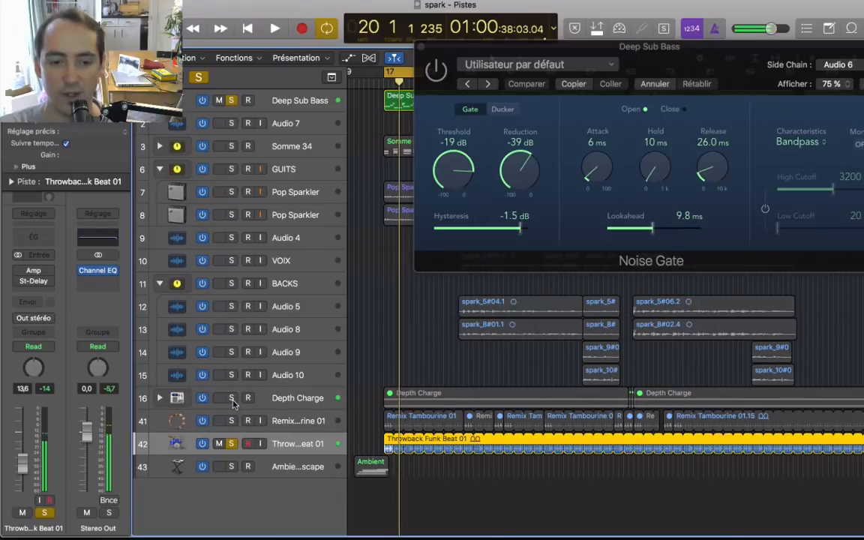
{"action": "left_click", "coordinate": [232, 398]}
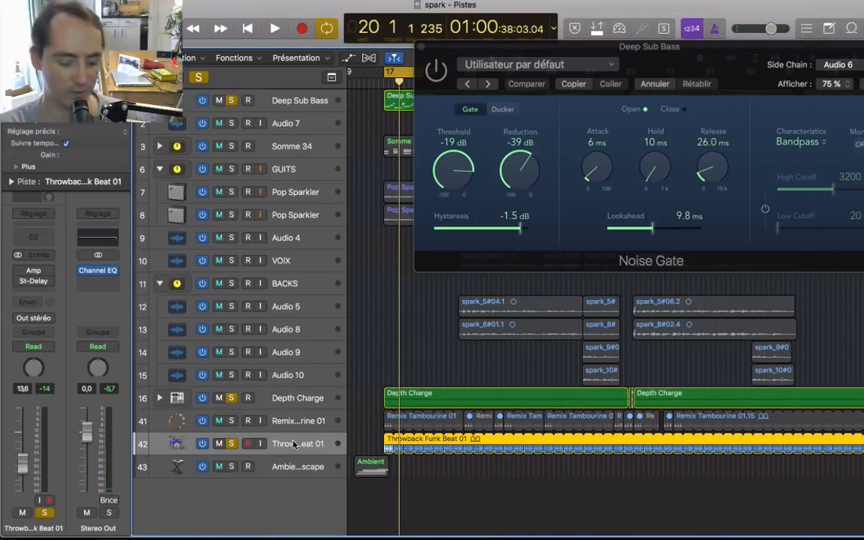
Unsolo Throwback Funk Beat 01, listen to the loop without it, re-enable its Amp effect, and stop playback.
{"action": "left_click", "coordinate": [229, 443]}
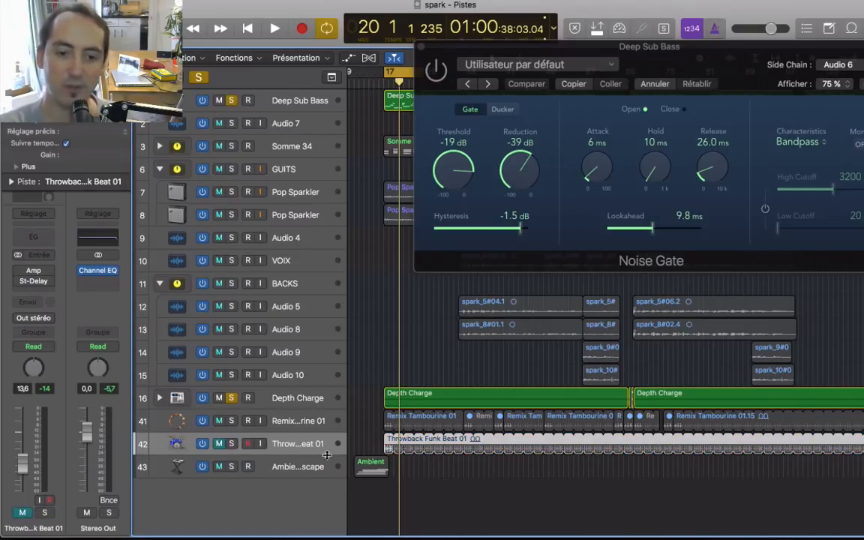
{"action": "key", "text": "space"}
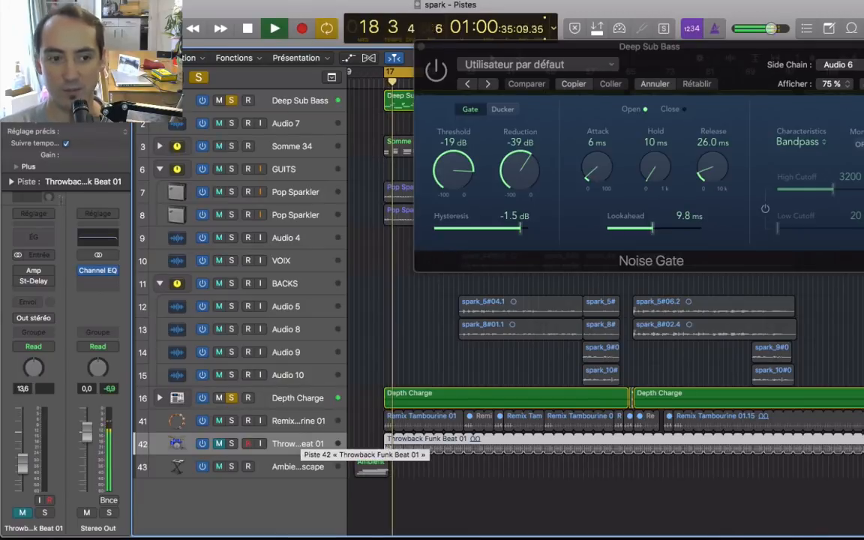
{"action": "left_click", "coordinate": [439, 75]}
{"action": "key", "text": "space"}
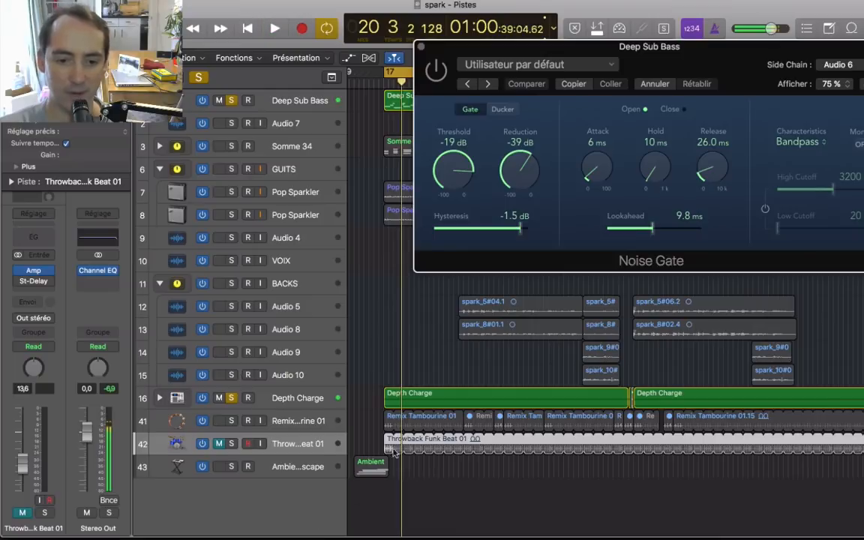
Re-enable the Noise Gate on Deep Sub Bass and set its Threshold and Reduction to 0 dB.
{"action": "left_click", "coordinate": [285, 115]}
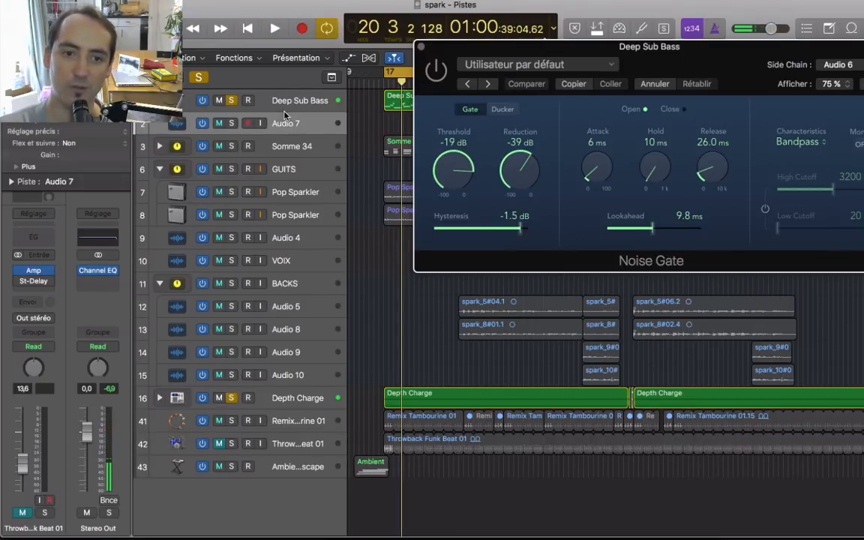
{"action": "left_click", "coordinate": [284, 106]}
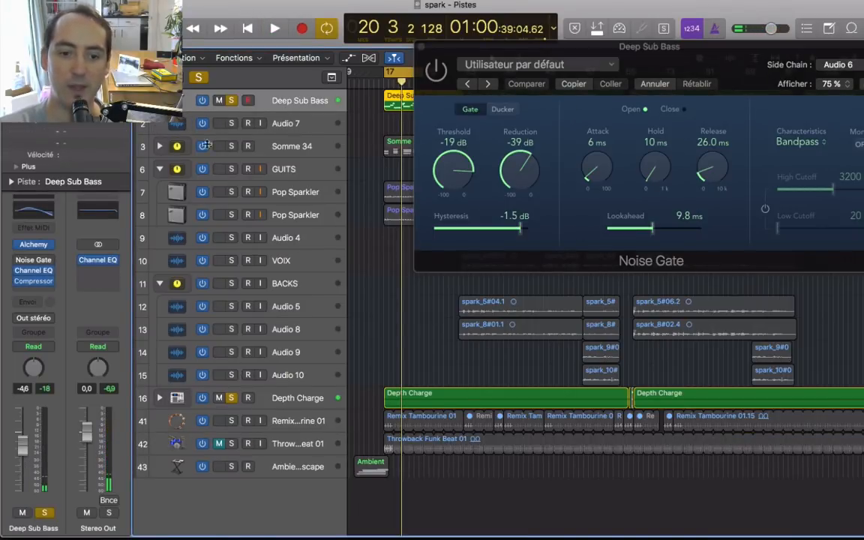
{"action": "left_click", "coordinate": [313, 438]}
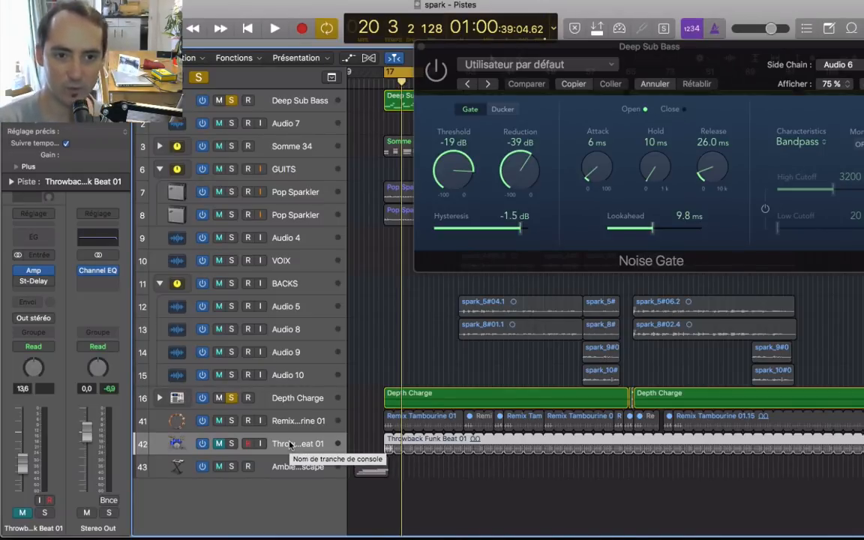
{"action": "left_click", "coordinate": [263, 99]}
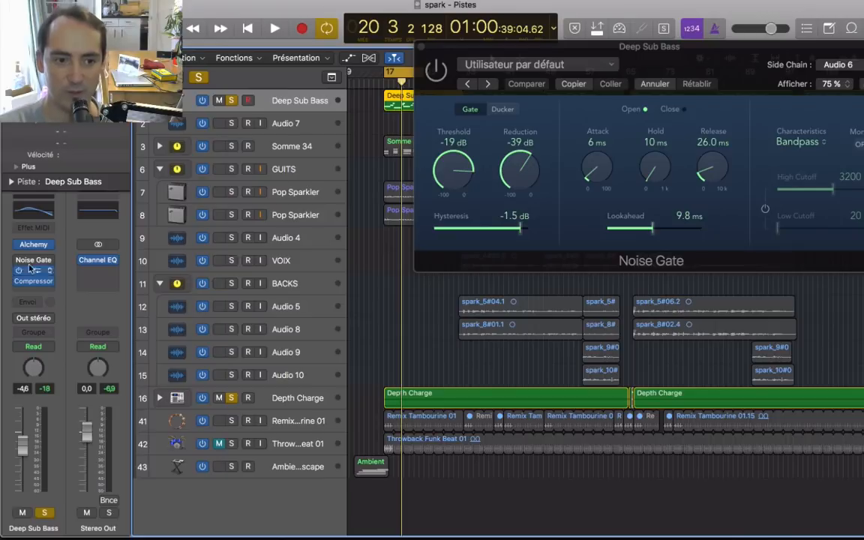
{"action": "left_click_drag", "start_coordinate": [665, 55], "coordinate": [507, 64]}
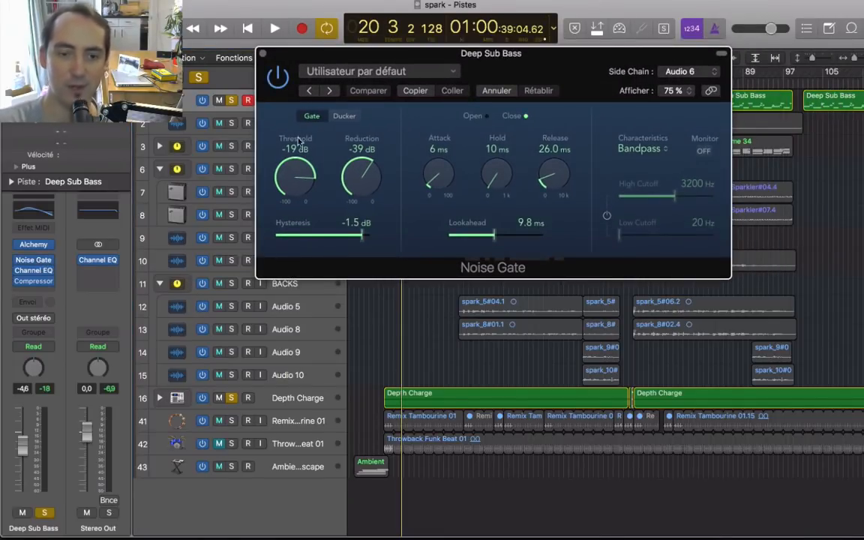
{"action": "left_click_drag", "start_coordinate": [301, 159], "coordinate": [313, 63]}
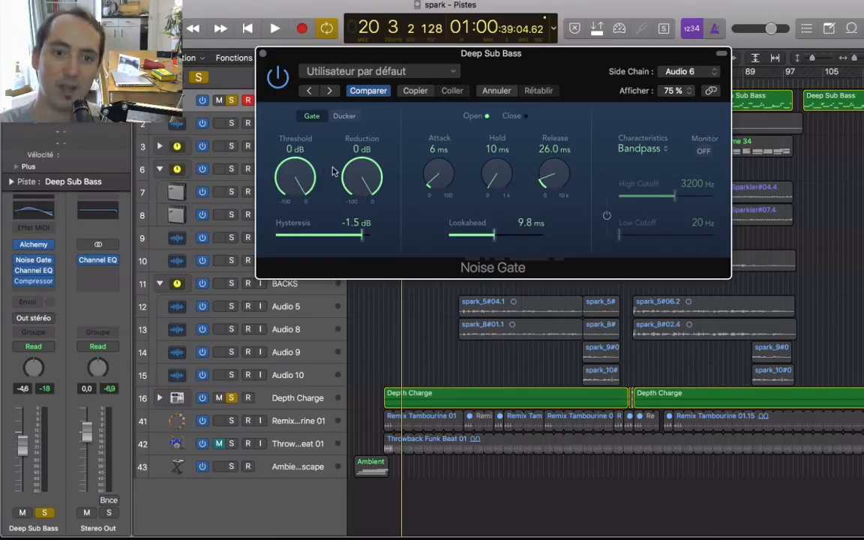
Choose Throwback Funk Beat 01 (Audio 6) as the side chain source of Deep Sub Bass's Noise Gate.
{"action": "left_click", "coordinate": [710, 72]}
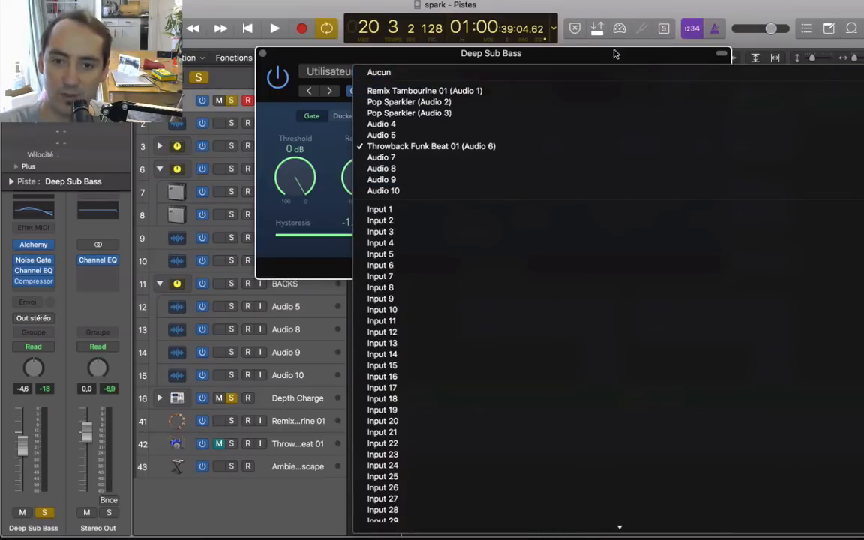
{"action": "left_click", "coordinate": [620, 54]}
{"action": "left_click", "coordinate": [284, 448]}
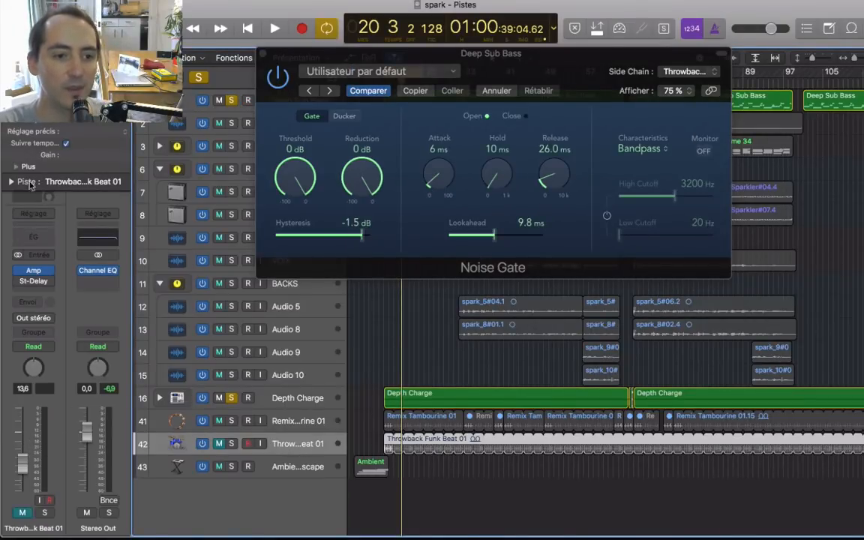
{"action": "left_click", "coordinate": [11, 59]}
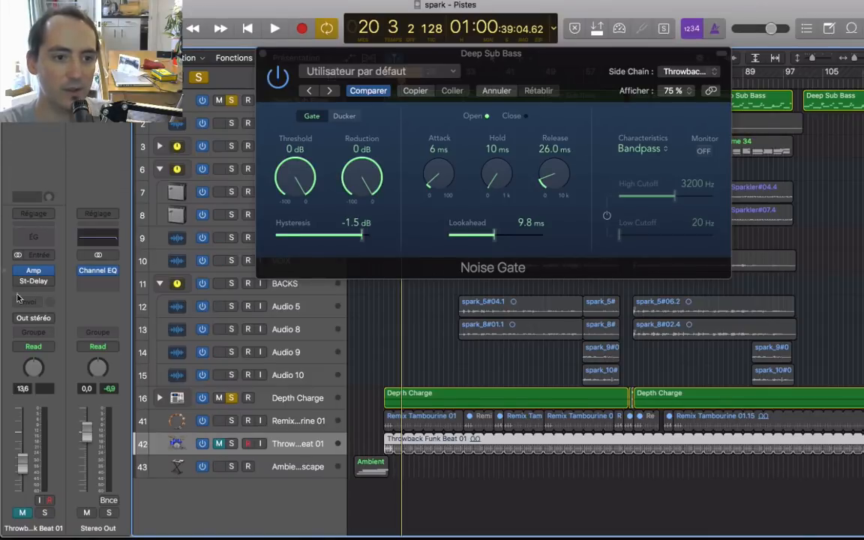
{"action": "left_click", "coordinate": [703, 71]}
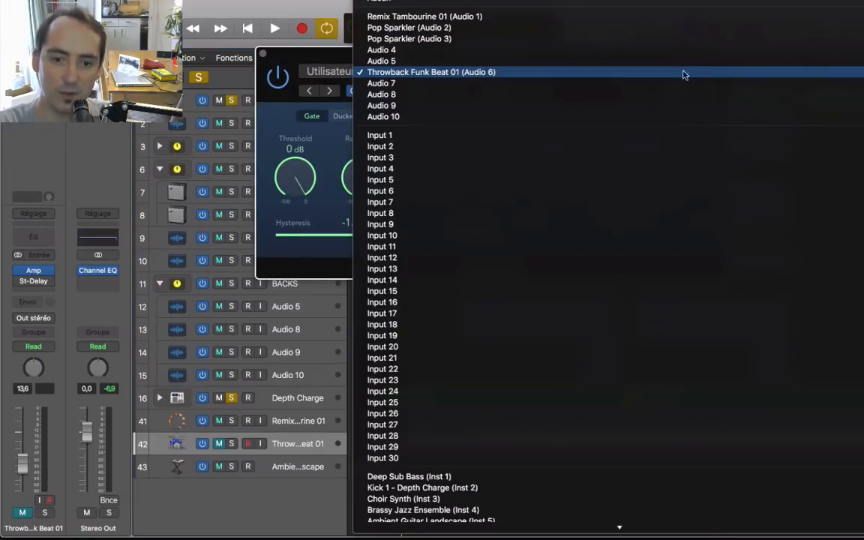
{"action": "left_click", "coordinate": [438, 72]}
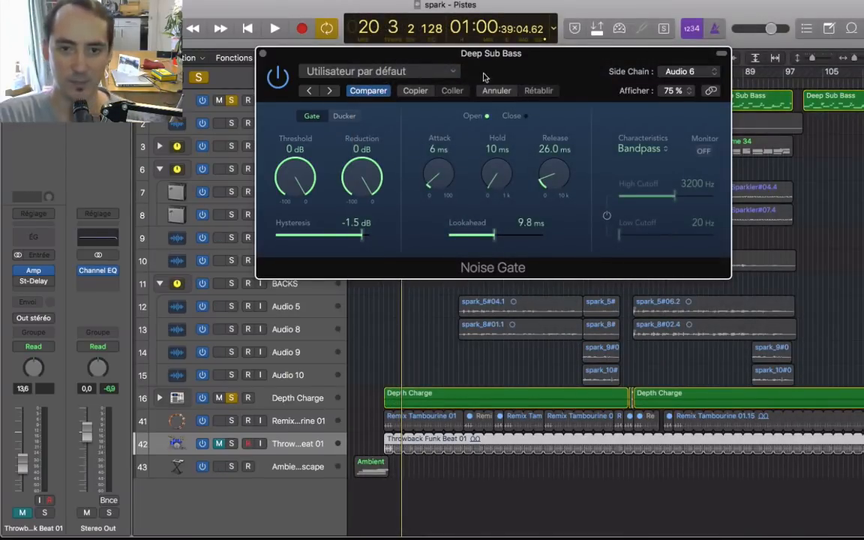
Play the loop and try the Noise Gate with Threshold at -12 dB and Reduction at -80 dB.
{"action": "left_click_drag", "start_coordinate": [508, 66], "coordinate": [682, 78]}
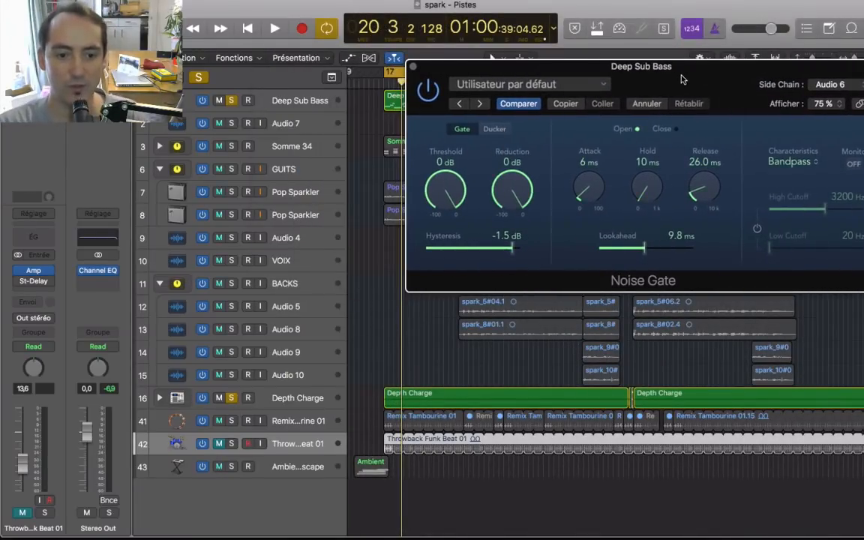
{"action": "key", "text": "space"}
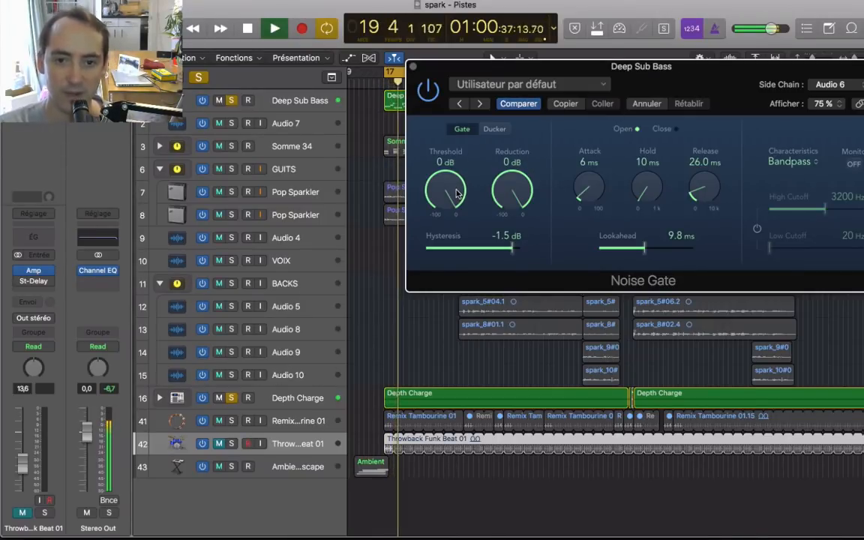
{"action": "left_click_drag", "start_coordinate": [456, 193], "coordinate": [450, 248]}
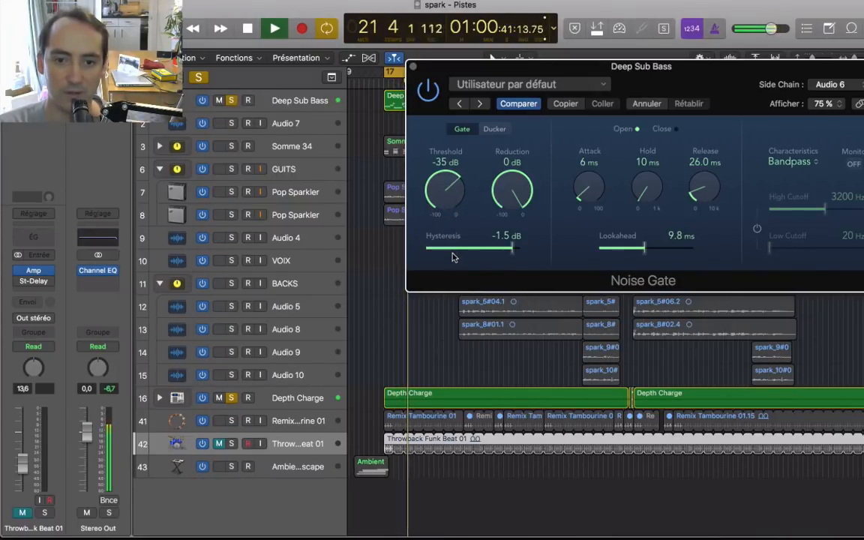
{"action": "left_click_drag", "start_coordinate": [510, 191], "coordinate": [517, 228]}
{"action": "left_click_drag", "start_coordinate": [446, 191], "coordinate": [417, 148]}
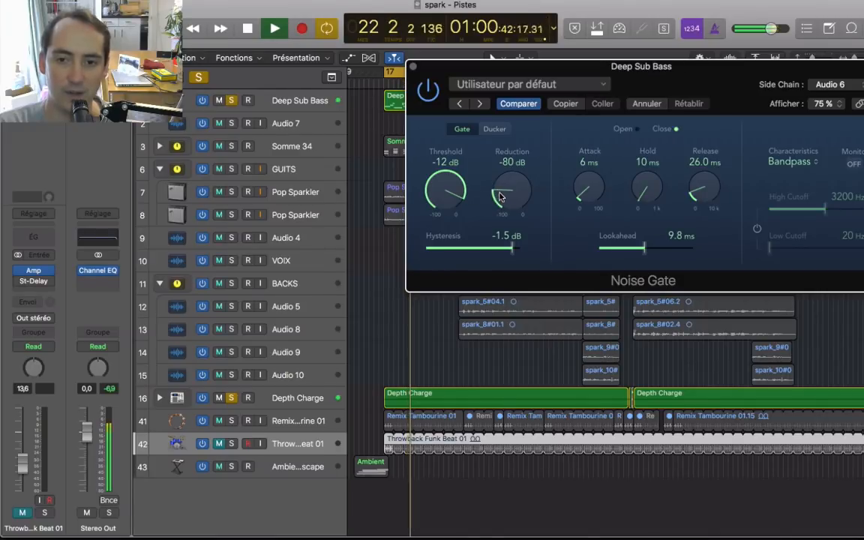
Set Reduction to -32 dB, compare Threshold at -39 dB and -14 dB, and restart the loop.
{"action": "left_click_drag", "start_coordinate": [507, 195], "coordinate": [509, 184]}
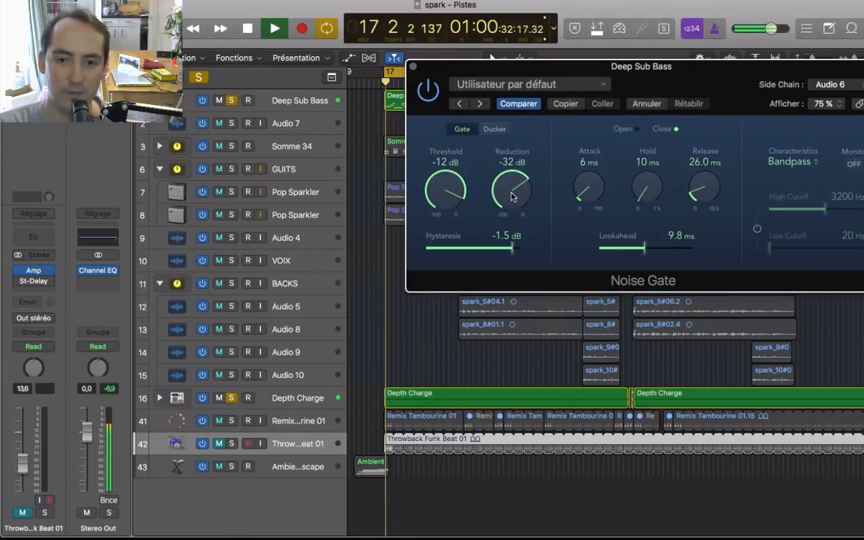
{"action": "left_click_drag", "start_coordinate": [456, 197], "coordinate": [429, 251]}
{"action": "left_click_drag", "start_coordinate": [443, 200], "coordinate": [446, 161]}
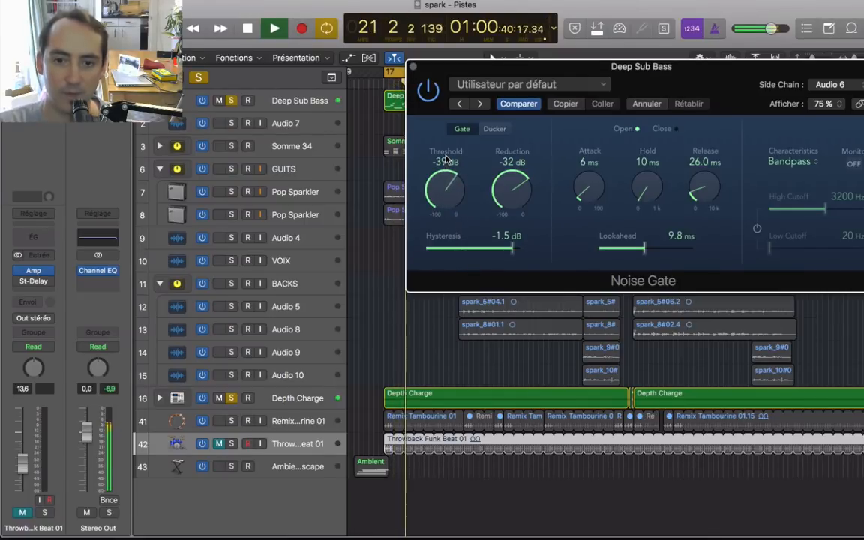
{"action": "key", "text": "space"}
{"action": "left_click_drag", "start_coordinate": [445, 207], "coordinate": [459, 149]}
{"action": "key", "text": "space"}
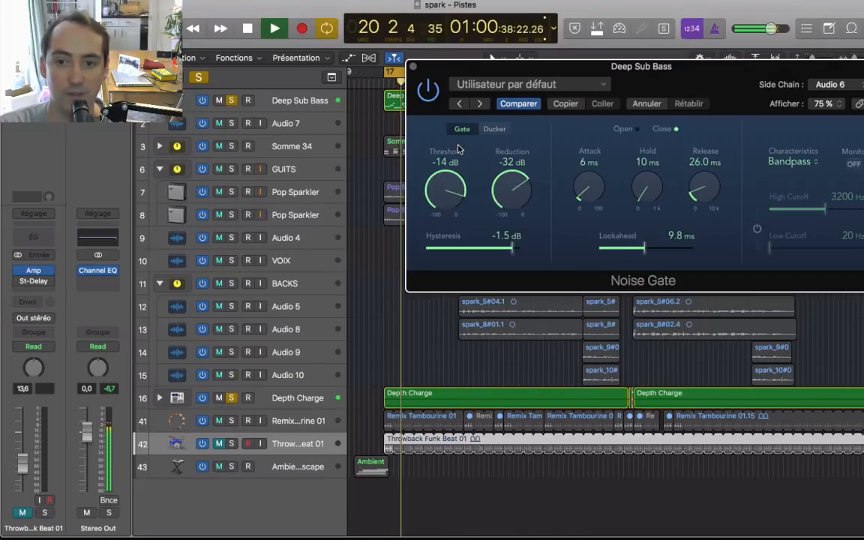
Adjust the Noise Gate during playback, ending with Threshold at -21 dB and Reduction at -15 dB.
{"action": "left_click_drag", "start_coordinate": [459, 149], "coordinate": [456, 178]}
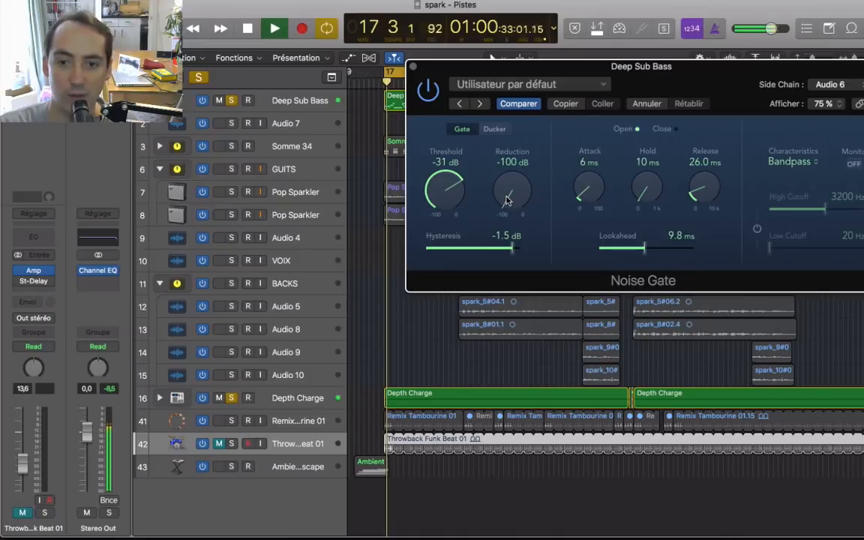
{"action": "left_click_drag", "start_coordinate": [507, 199], "coordinate": [517, 150]}
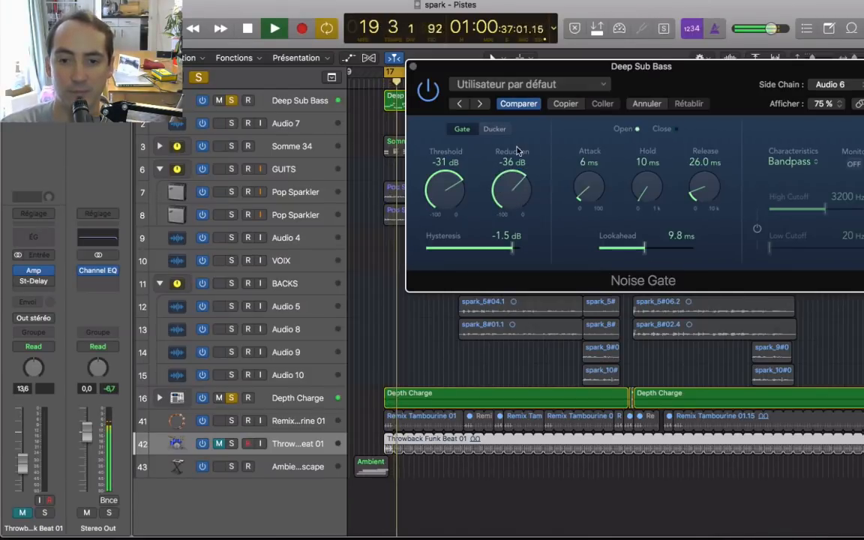
{"action": "left_click_drag", "start_coordinate": [517, 187], "coordinate": [517, 150]}
{"action": "left_click_drag", "start_coordinate": [461, 192], "coordinate": [448, 154]}
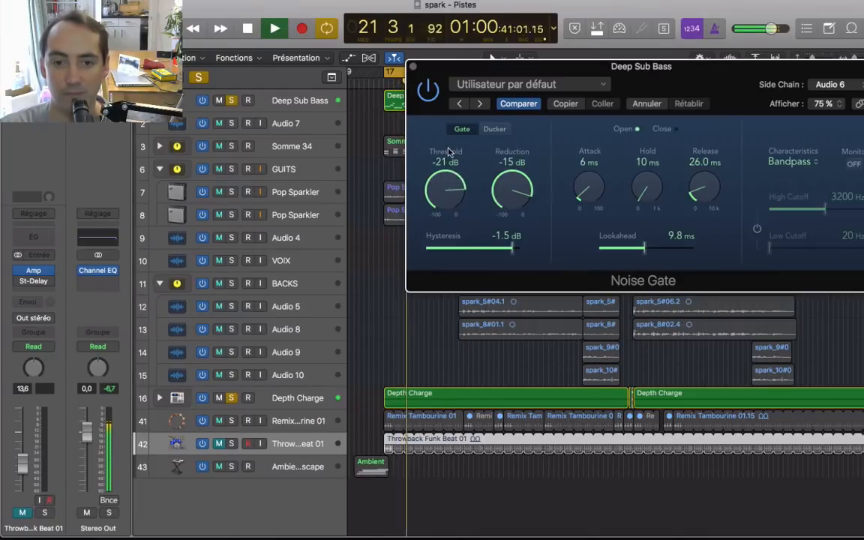
Compare Reduction values of -100, -23, -10 and -32 dB on the looped bass, and stop playback.
{"action": "left_click_drag", "start_coordinate": [513, 185], "coordinate": [513, 347]}
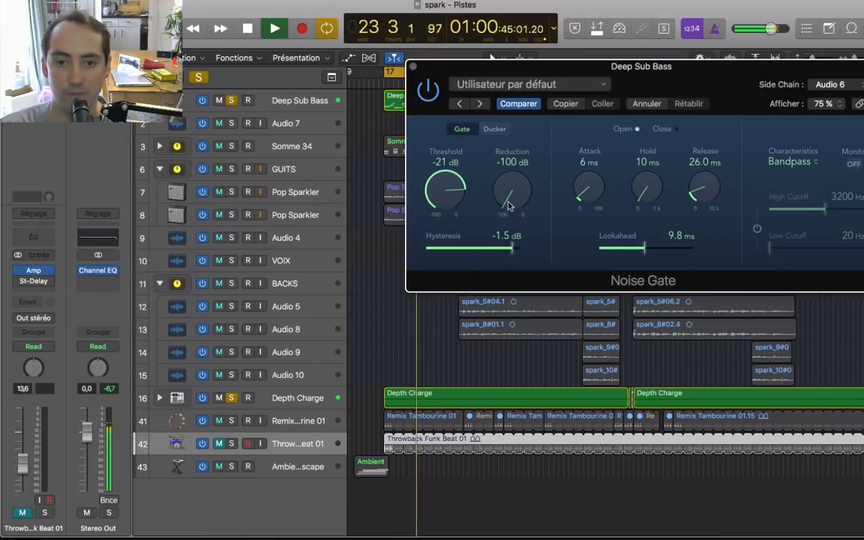
{"action": "key", "text": "space"}
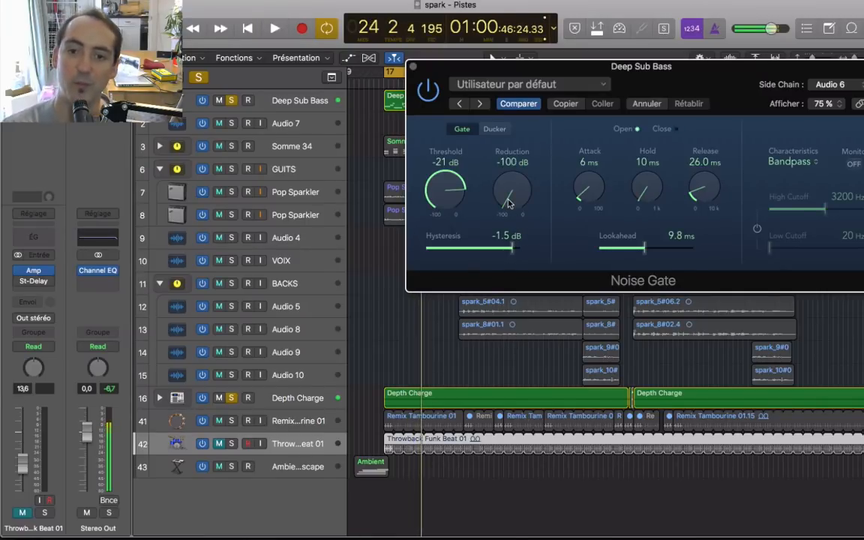
{"action": "mouse_move", "coordinate": [509, 203]}
{"action": "left_mouse_down"}
{"action": "mouse_move", "coordinate": [508, 187]}
{"action": "mouse_move", "coordinate": [513, 194]}
{"action": "left_mouse_up"}
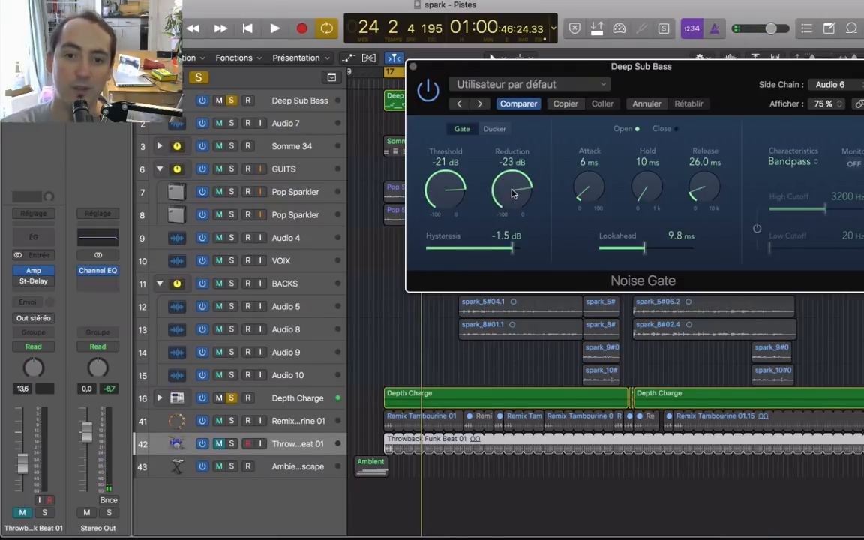
{"action": "key", "text": "space"}
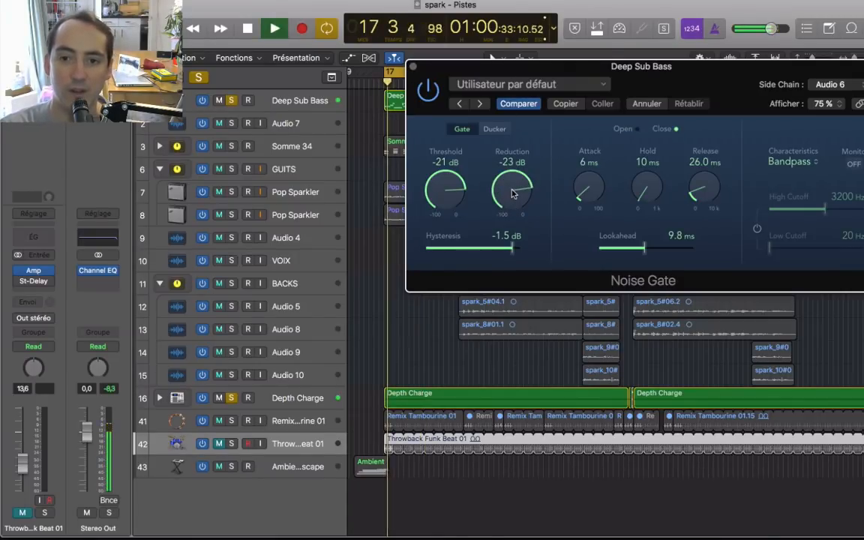
{"action": "left_click_drag", "start_coordinate": [513, 194], "coordinate": [512, 169]}
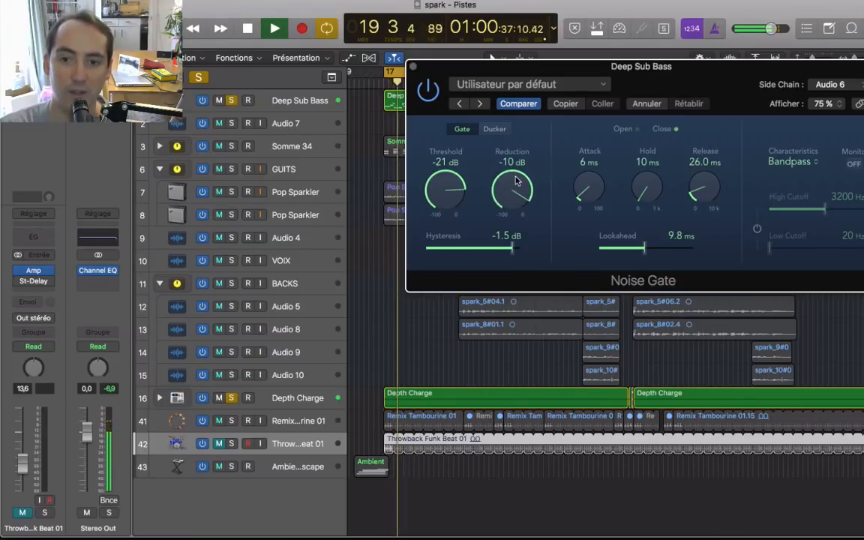
{"action": "left_click_drag", "start_coordinate": [516, 181], "coordinate": [515, 204]}
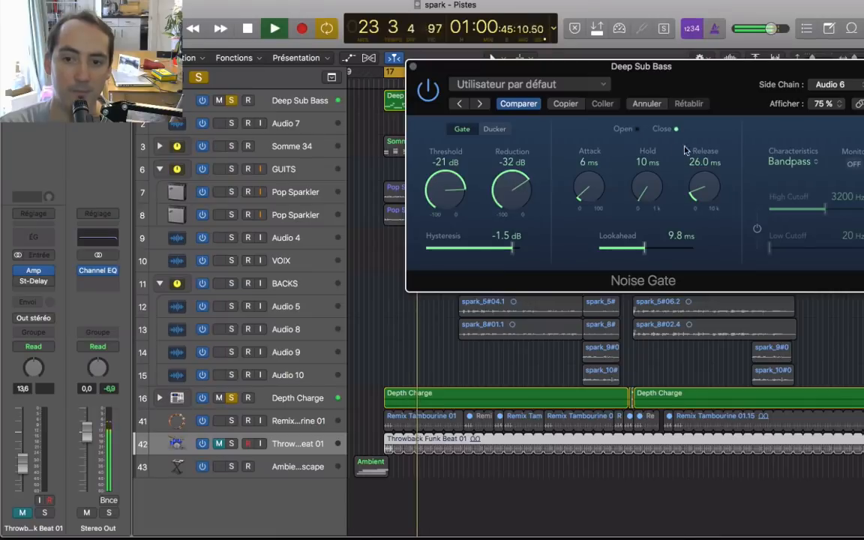
{"action": "key", "text": "space"}
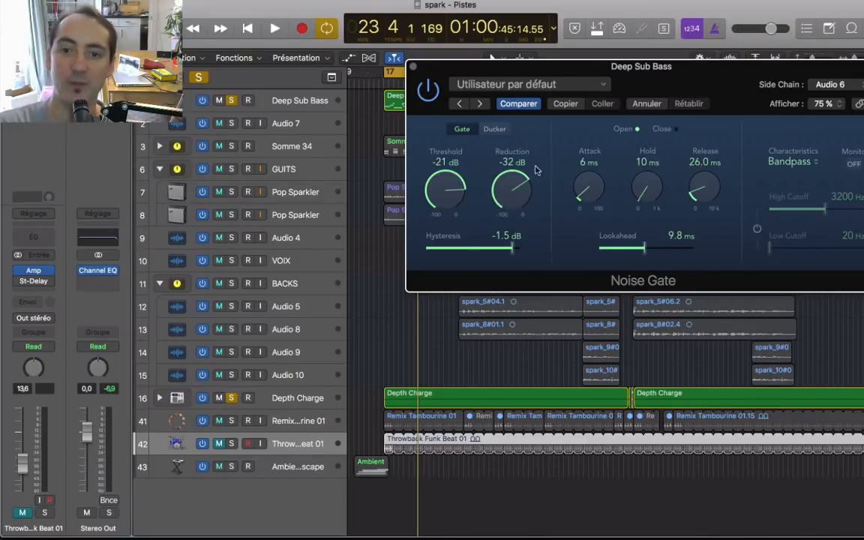
Replay the loop, set the Noise Gate's Reduction to -21 dB, stop playback, and select Throwback Funk Beat 01.
{"action": "key", "text": "space"}
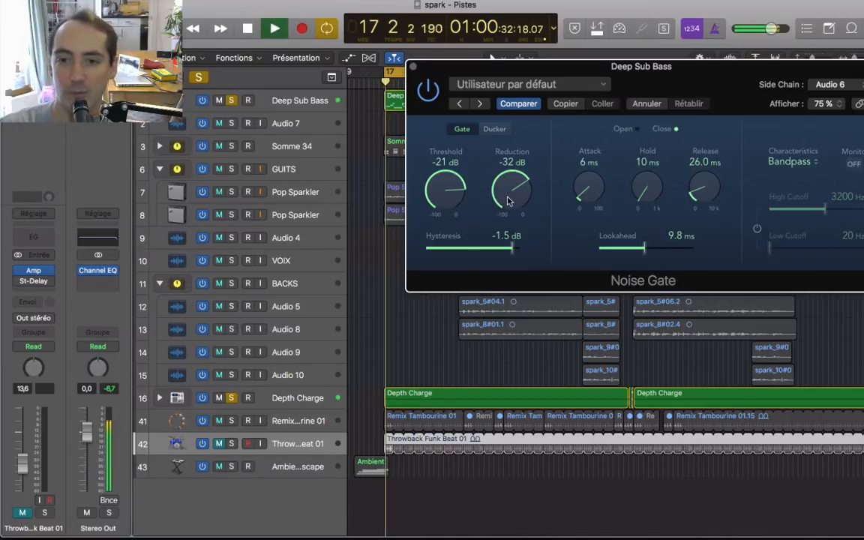
{"action": "left_click_drag", "start_coordinate": [507, 201], "coordinate": [505, 280]}
{"action": "left_click_drag", "start_coordinate": [510, 192], "coordinate": [510, 224]}
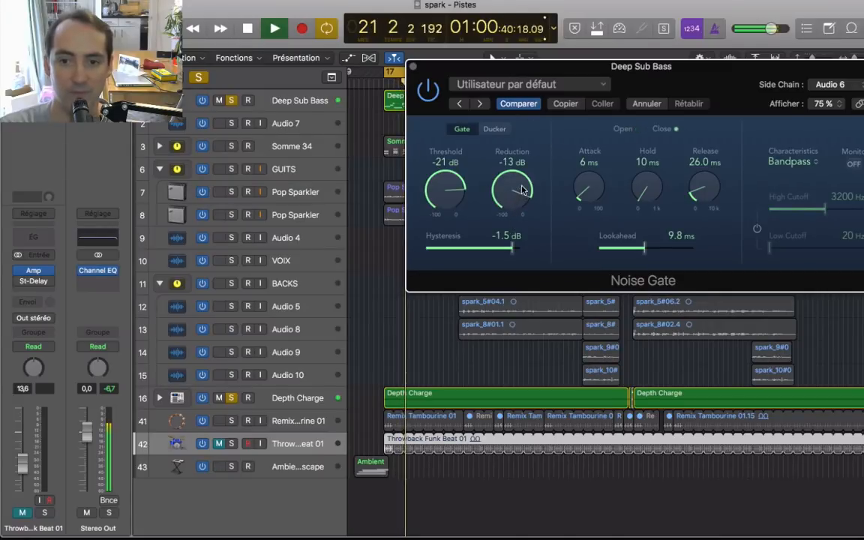
{"action": "key", "text": "space"}
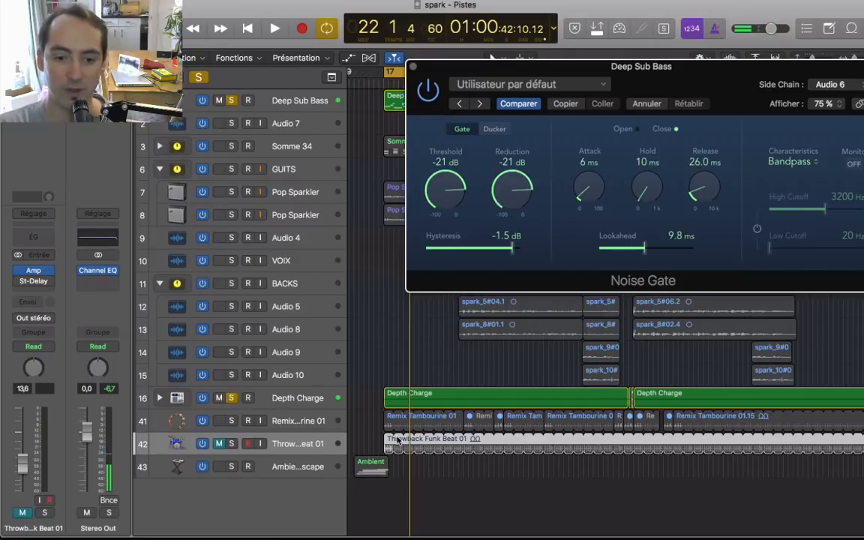
{"action": "left_click", "coordinate": [291, 443]}
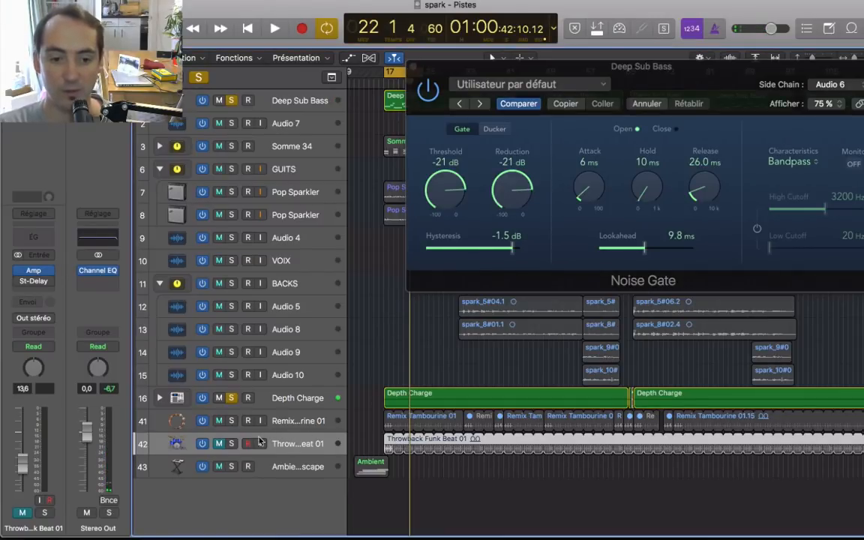
Solo Throwback Funk Beat 01 and play the start of the loop alongside the bass and synths.
{"action": "left_click", "coordinate": [231, 443]}
{"action": "key", "text": "space"}
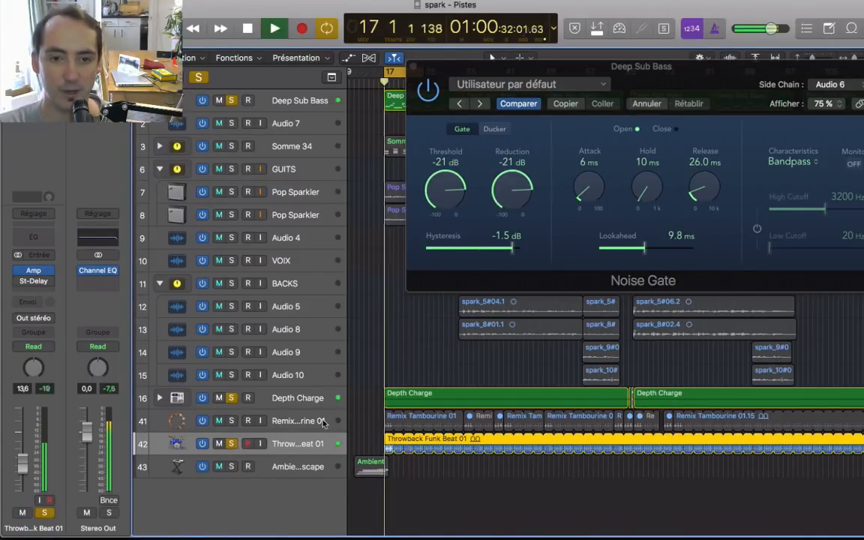
{"action": "scroll", "coordinate": [395, 414], "scroll_direction": "up", "scroll_amount": 10}
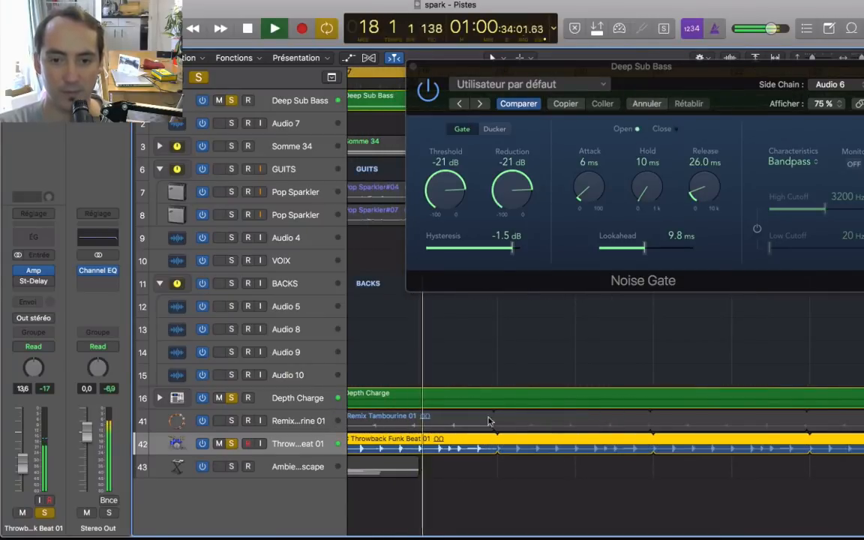
{"action": "scroll", "coordinate": [496, 452], "scroll_direction": "left", "scroll_amount": 5}
{"action": "key", "text": "space"}
{"action": "key", "text": "space"}
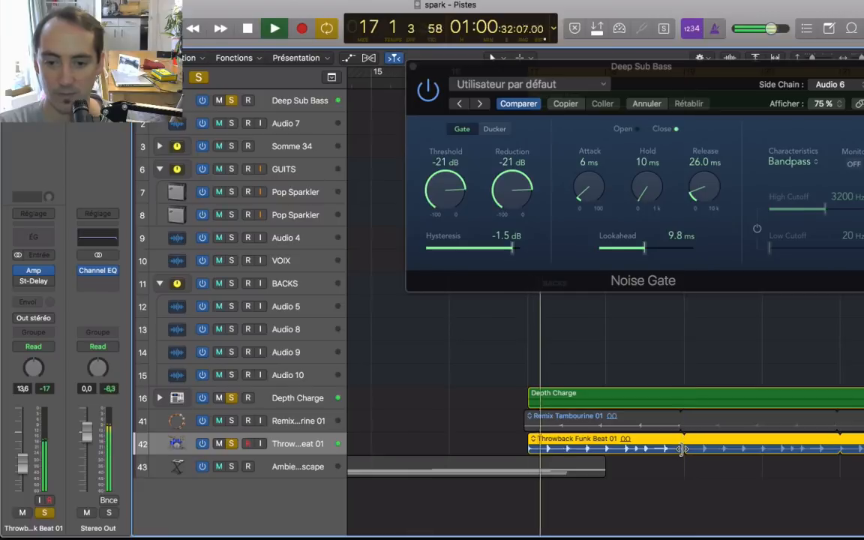
{"action": "key", "text": "space"}
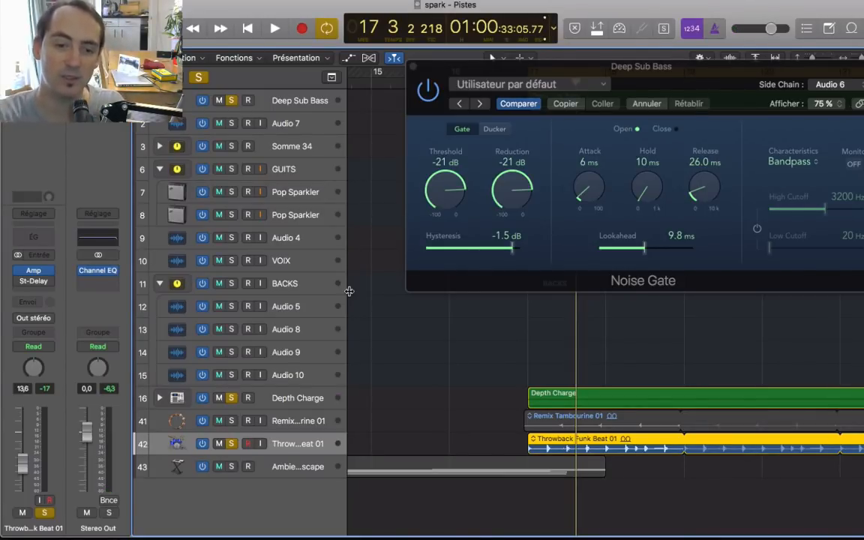
Enable the St-Delay insert on Throwback Funk Beat 01, bypass the Deep Sub Bass Noise Gate, and play the loop.
{"action": "mouse_move", "coordinate": [47, 282]}
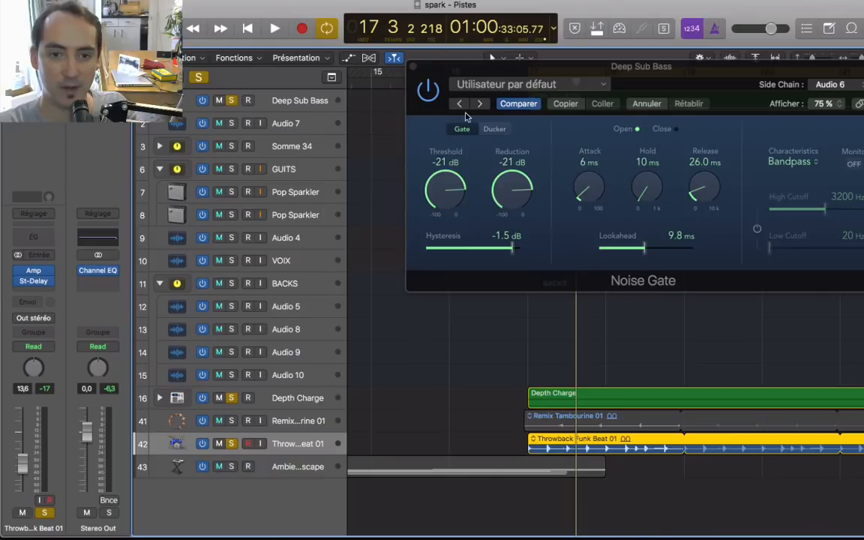
{"action": "left_click", "coordinate": [428, 91]}
{"action": "key", "text": "space"}
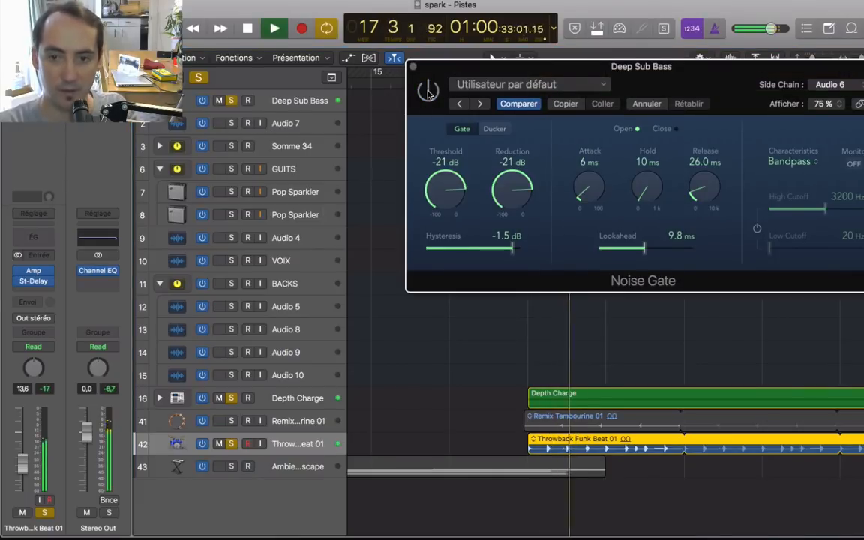
Compare the drum loop's Stereo Delay at left Feedback 54% and right note 1/8 with 74% and 1/4 triplet, and close it.
{"action": "left_click", "coordinate": [31, 284]}
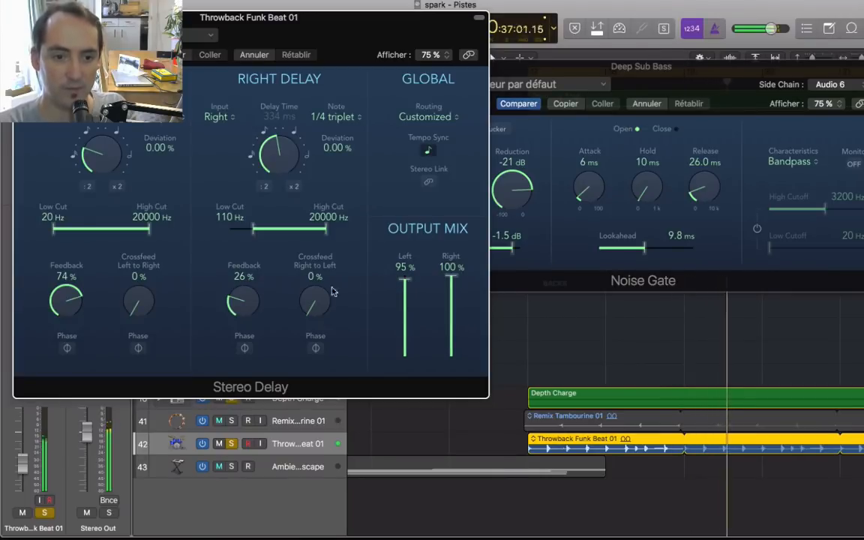
{"action": "left_click_drag", "start_coordinate": [66, 302], "coordinate": [68, 327]}
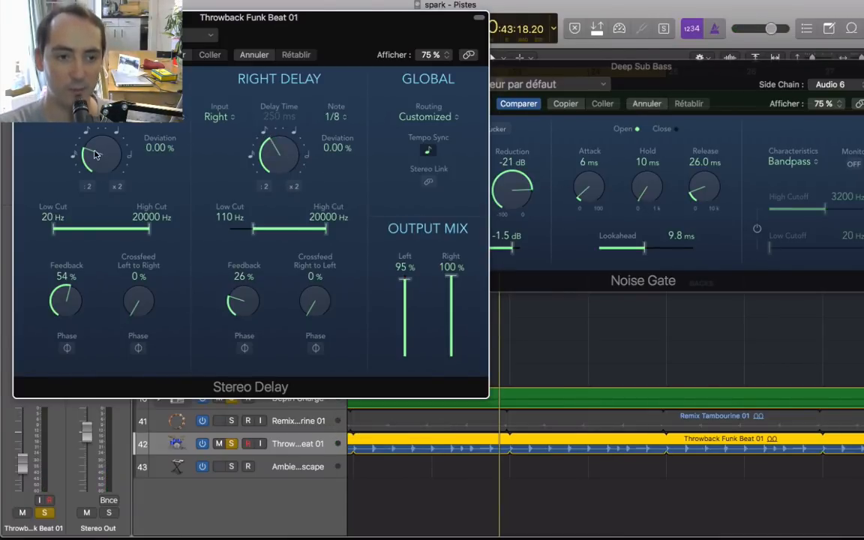
{"action": "key", "text": "space"}
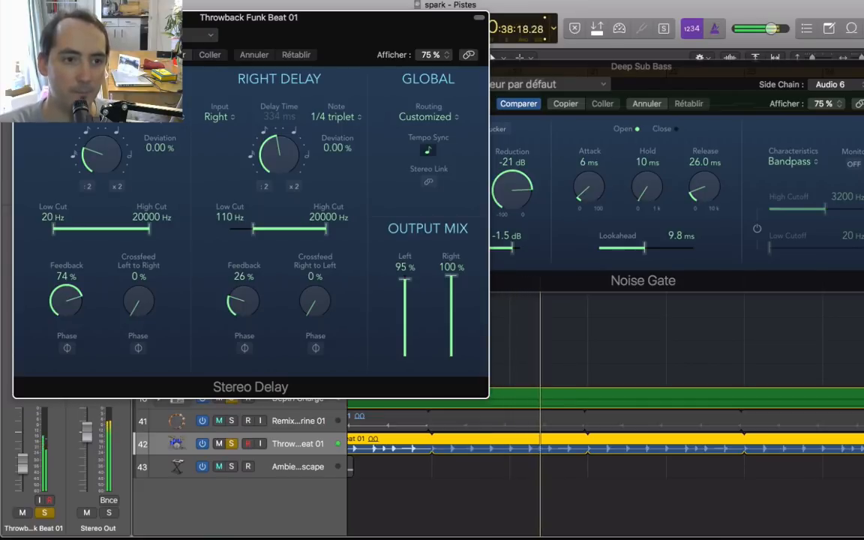
{"action": "key", "text": "super+w"}
{"action": "key", "text": "space"}
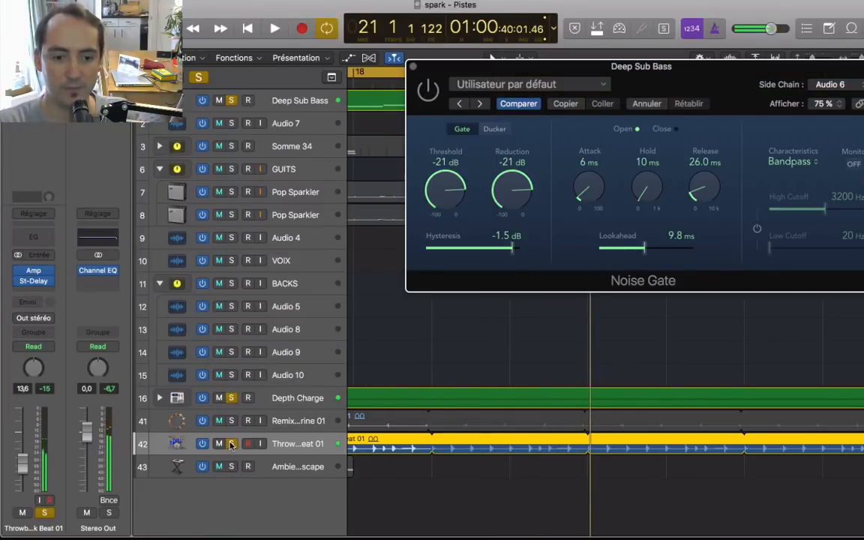
Unsolo Throwback Funk Beat 01, re-enable the Deep Sub Bass Noise Gate, and replay the loop.
{"action": "left_click", "coordinate": [231, 444]}
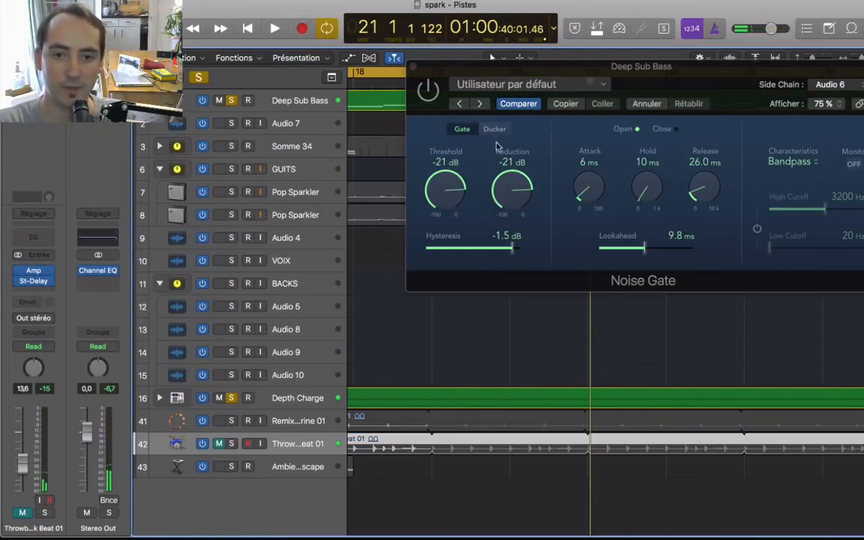
{"action": "left_click", "coordinate": [425, 91]}
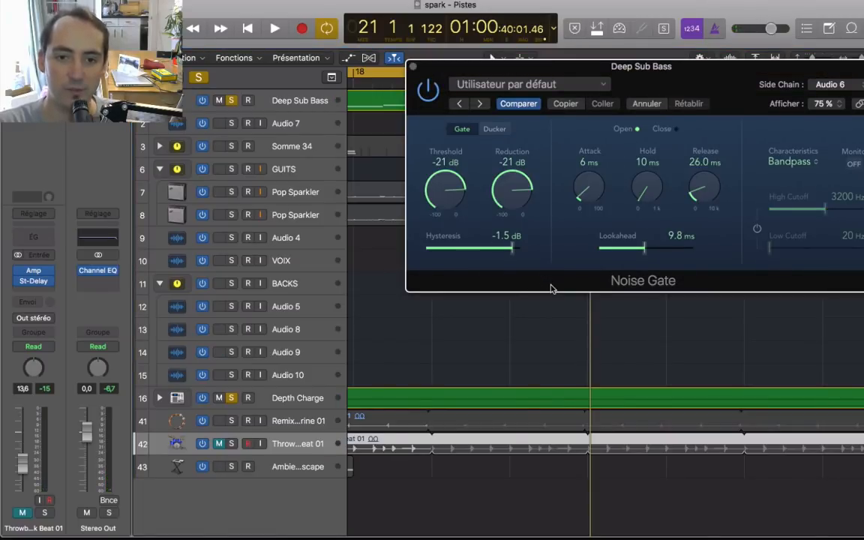
{"action": "key", "text": "space"}
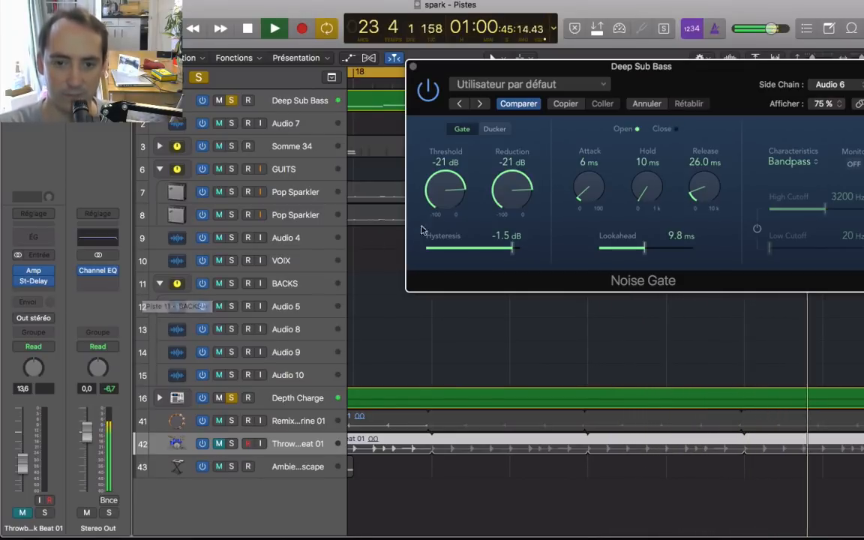
Set the Noise Gate's Threshold to -15 dB, compare Reduction at -17 and -100 dB, and leave Reduction at -30 dB.
{"action": "left_click_drag", "start_coordinate": [501, 196], "coordinate": [505, 187]}
{"action": "left_click_drag", "start_coordinate": [451, 215], "coordinate": [452, 175]}
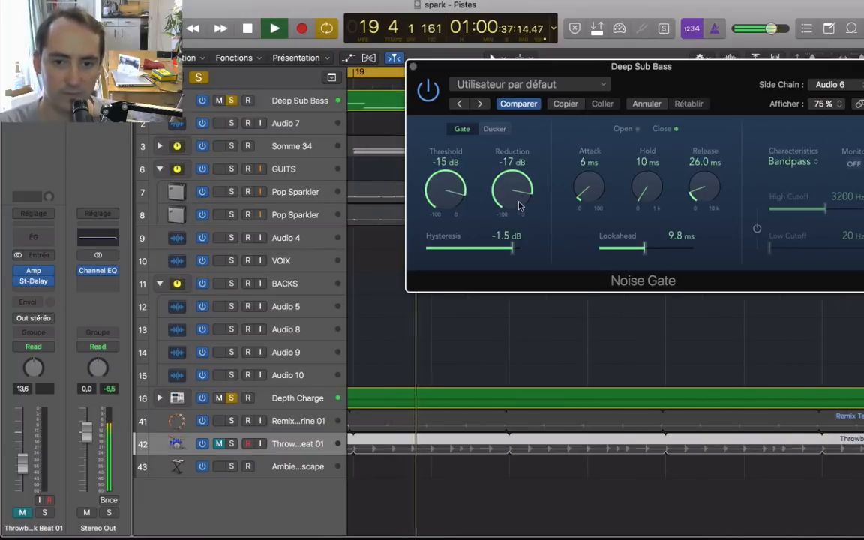
{"action": "left_click_drag", "start_coordinate": [514, 192], "coordinate": [511, 327]}
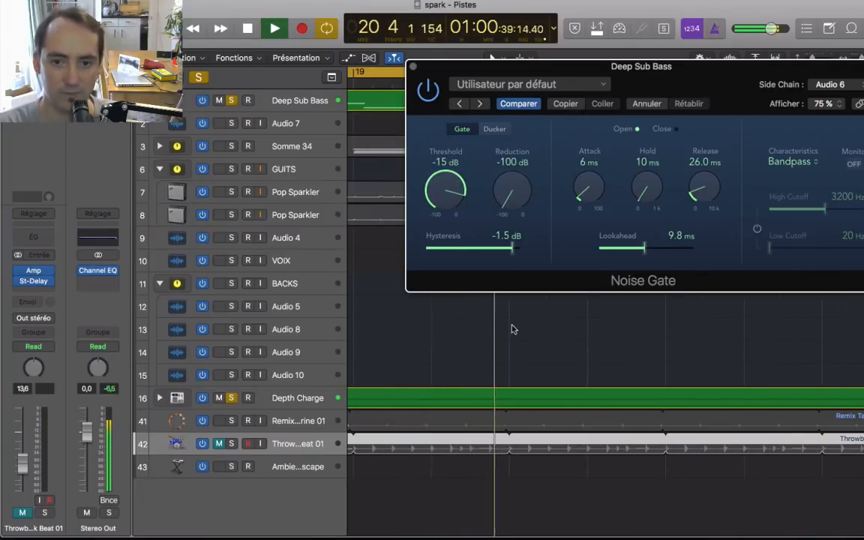
{"action": "left_click_drag", "start_coordinate": [509, 196], "coordinate": [514, 133]}
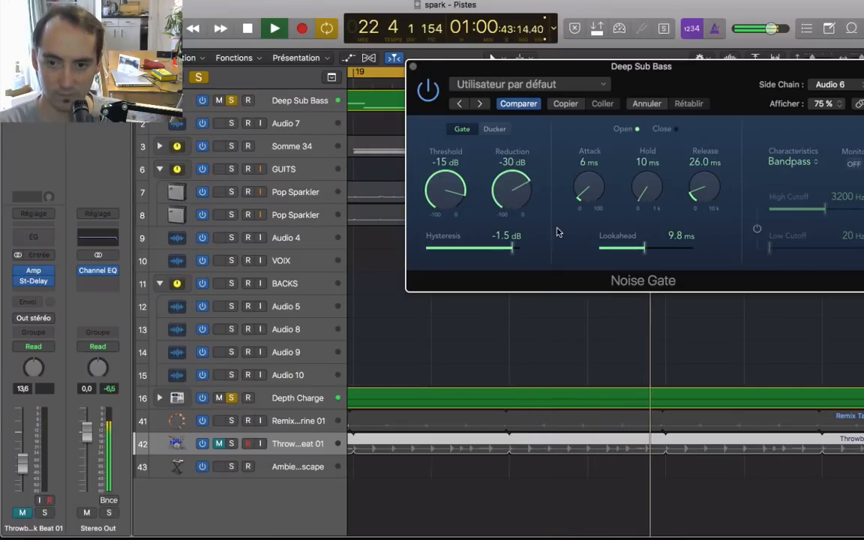
{"action": "key", "text": "space"}
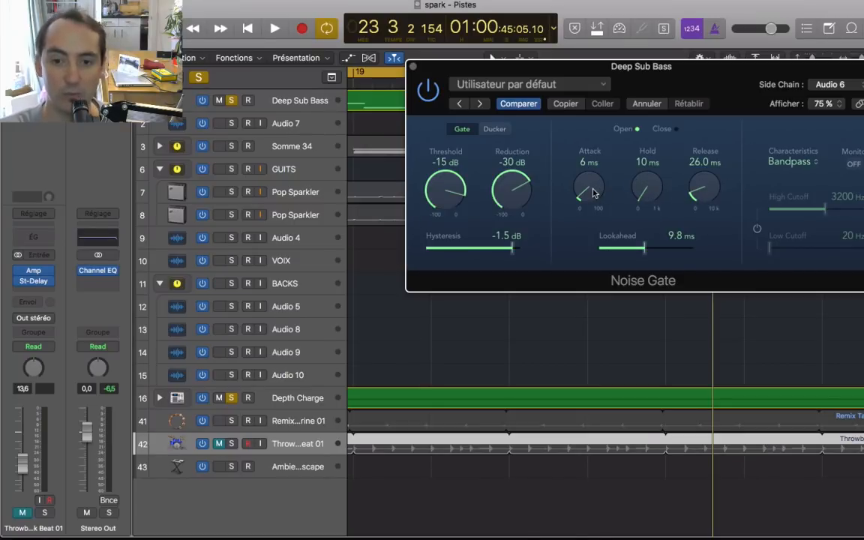
Audition the bass Noise Gate with Attack raised to 28, 50 and 83 ms on the looped section.
{"action": "left_click_drag", "start_coordinate": [594, 150], "coordinate": [593, 147]}
{"action": "key", "text": "space"}
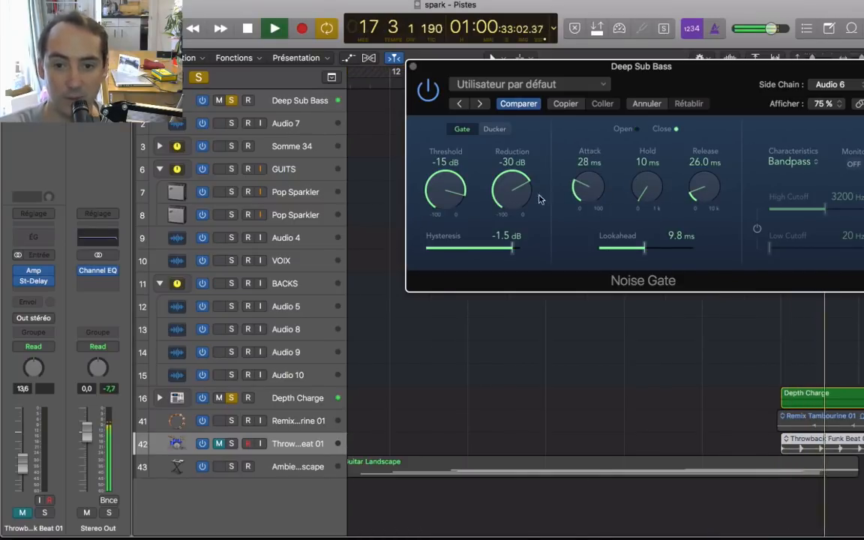
{"action": "key", "text": "space"}
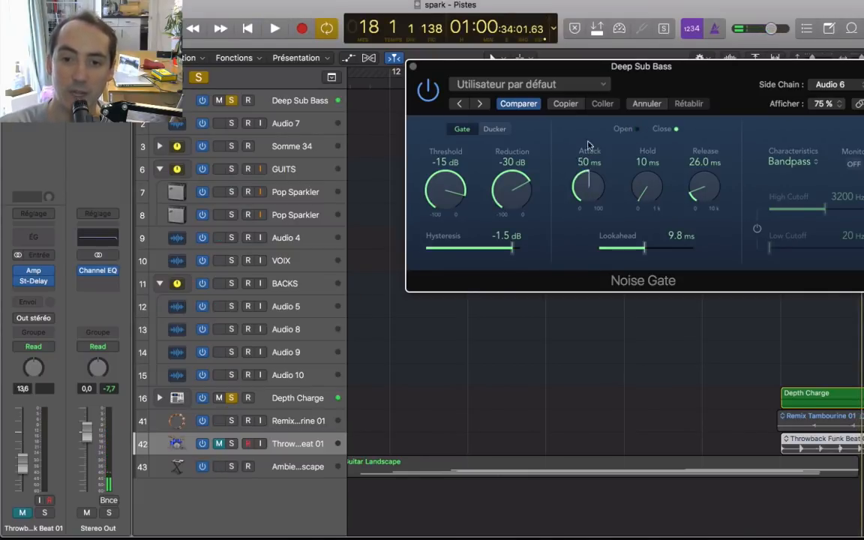
{"action": "left_click_drag", "start_coordinate": [588, 152], "coordinate": [584, 117]}
{"action": "key", "text": "space"}
{"action": "left_click_drag", "start_coordinate": [591, 177], "coordinate": [587, 148]}
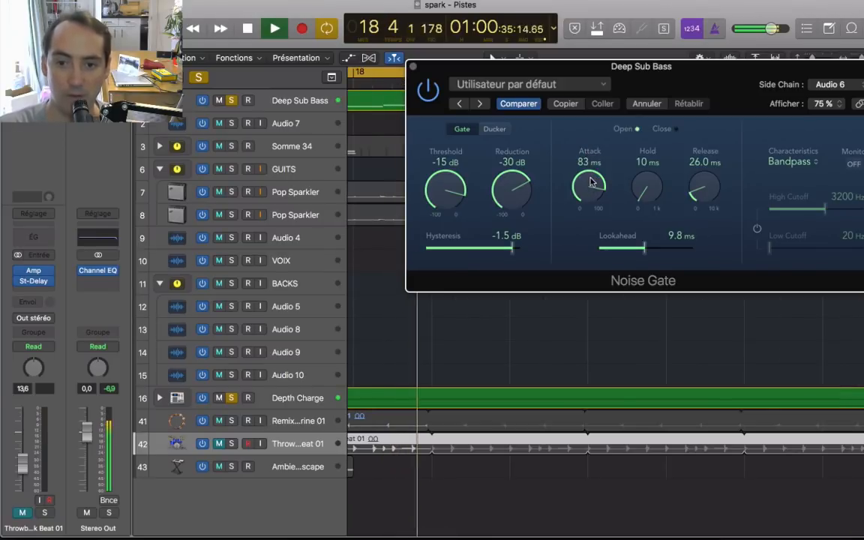
{"action": "key", "text": "space"}
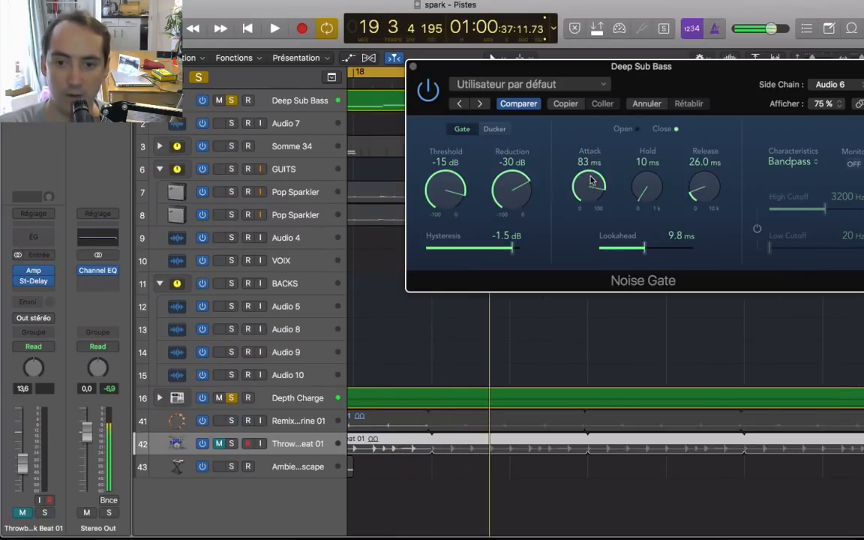
Compare short Attack values of 0, 16 and 18 ms during playback, ending with Attack at 13 ms.
{"action": "key", "text": "space"}
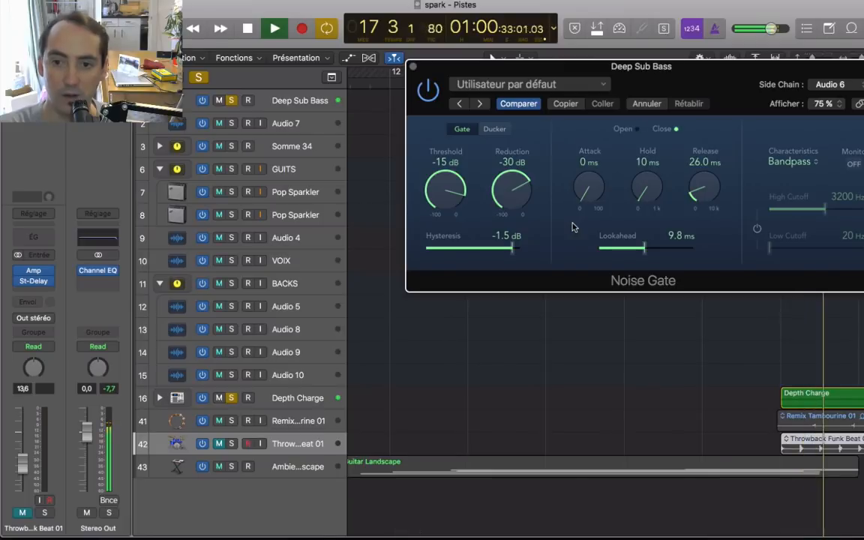
{"action": "key", "text": "space"}
{"action": "left_click_drag", "start_coordinate": [586, 194], "coordinate": [589, 197]}
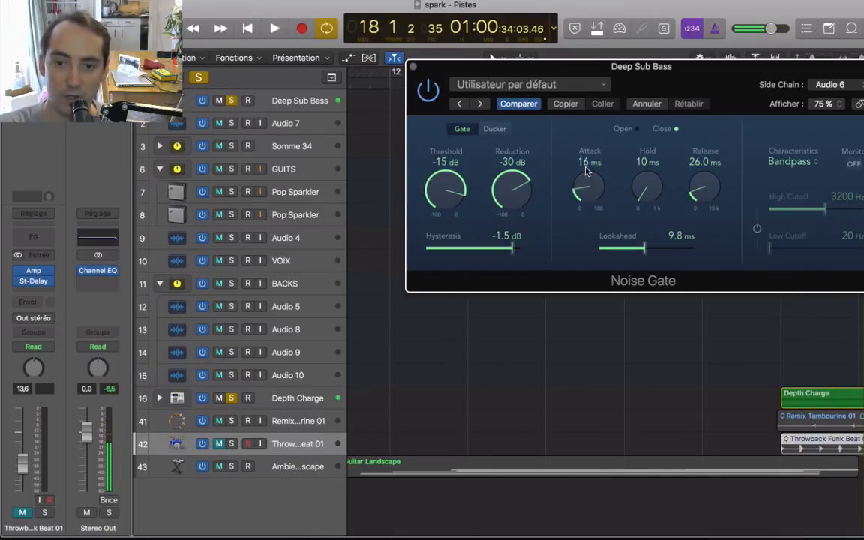
{"action": "key", "text": "space"}
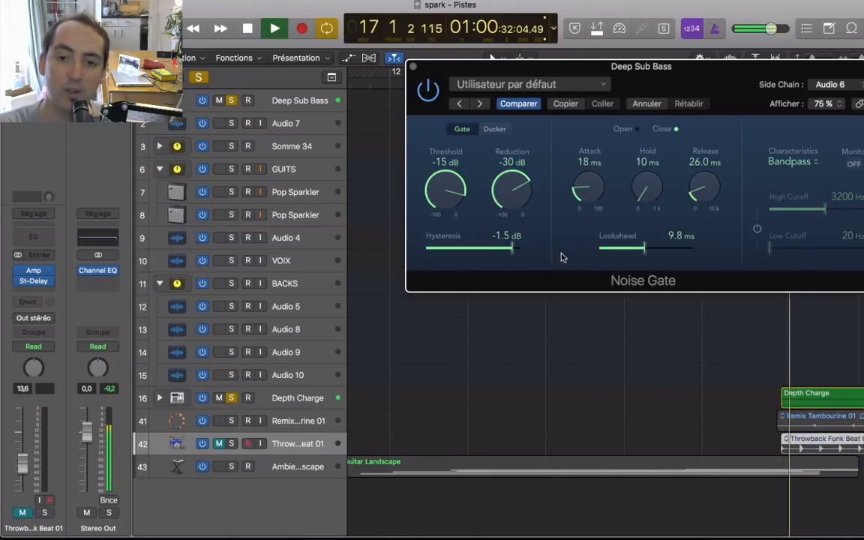
{"action": "left_click_drag", "start_coordinate": [596, 192], "coordinate": [596, 201]}
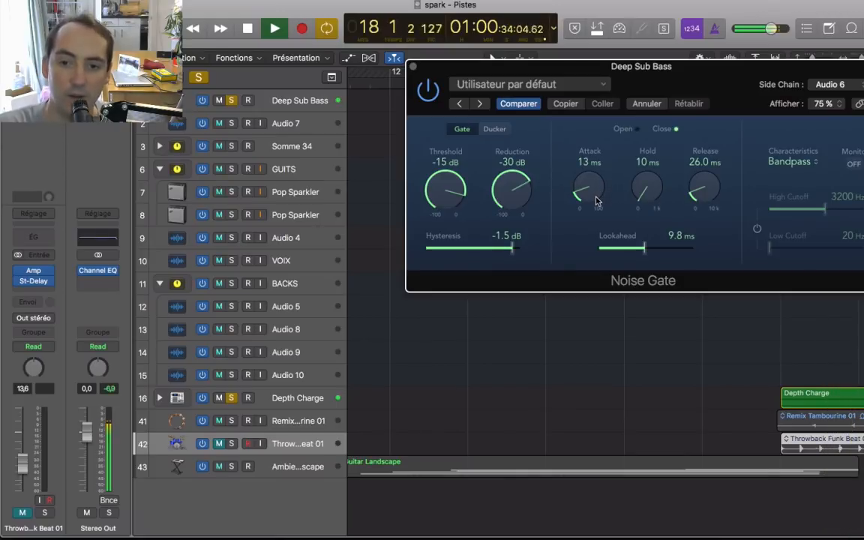
Compare Hold values of 170 and 10 ms on the looped bass, ending with Hold at 0 ms.
{"action": "mouse_move", "coordinate": [646, 189]}
{"action": "left_mouse_down"}
{"action": "mouse_move", "coordinate": [650, 176]}
{"action": "mouse_move", "coordinate": [655, 190]}
{"action": "left_mouse_up"}
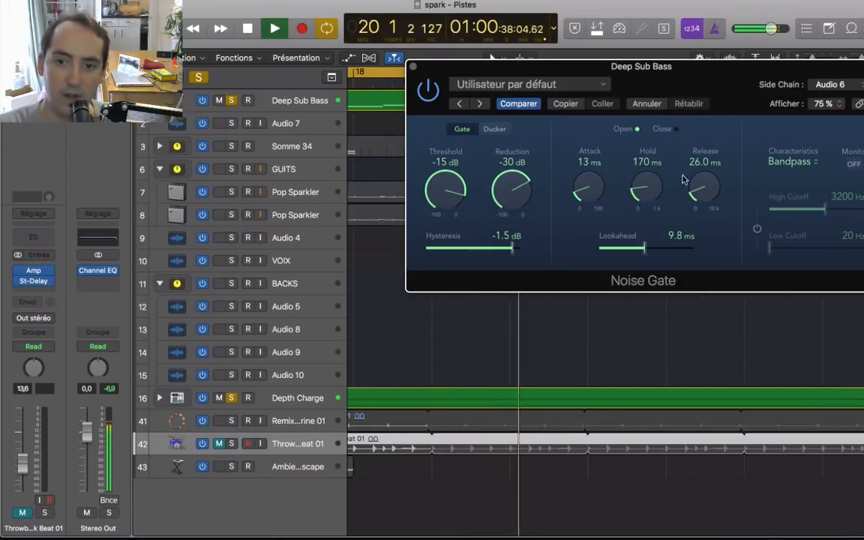
{"action": "key", "text": "space"}
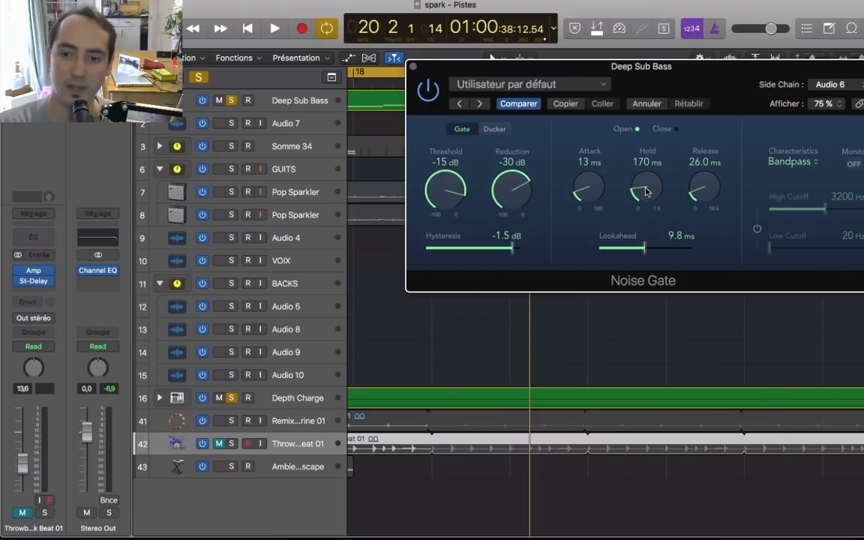
{"action": "key", "text": "space"}
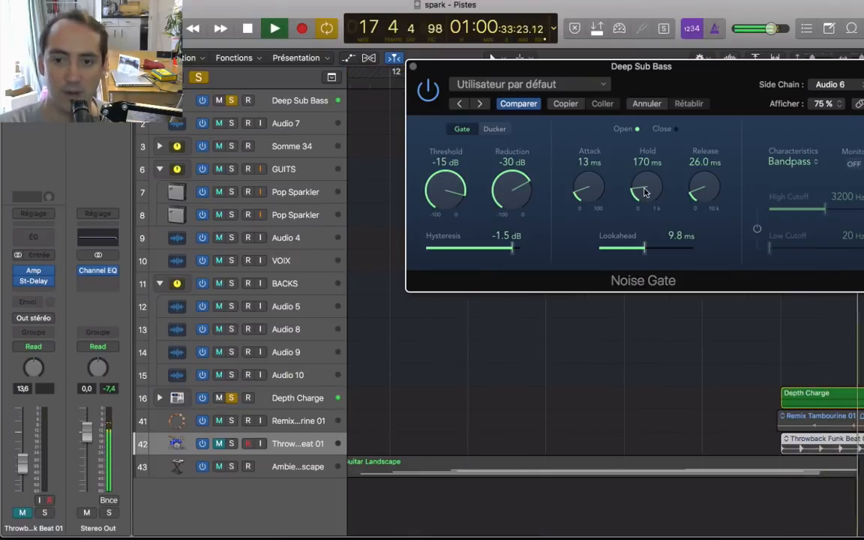
{"action": "mouse_move", "coordinate": [643, 192]}
{"action": "left_mouse_down"}
{"action": "mouse_move", "coordinate": [634, 208]}
{"action": "mouse_move", "coordinate": [647, 191]}
{"action": "left_mouse_up"}
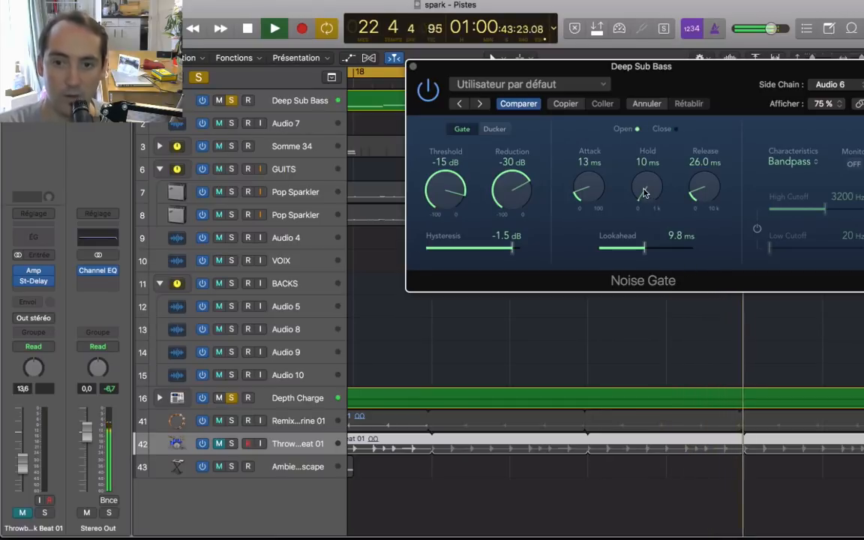
{"action": "left_click_drag", "start_coordinate": [649, 192], "coordinate": [651, 206]}
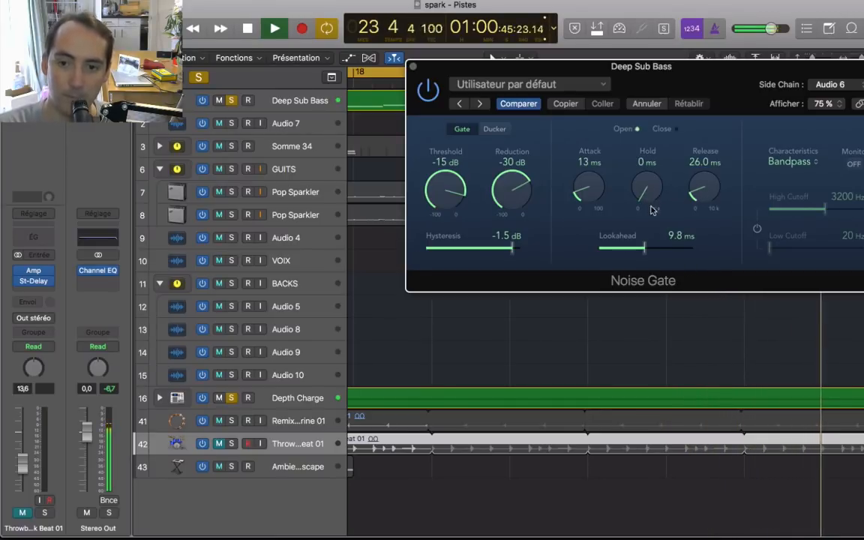
Compare Release values of 137.8, 0.0 and 10000 ms on the looped bass, ending with Release at 128.6 ms.
{"action": "left_click_drag", "start_coordinate": [707, 189], "coordinate": [708, 136]}
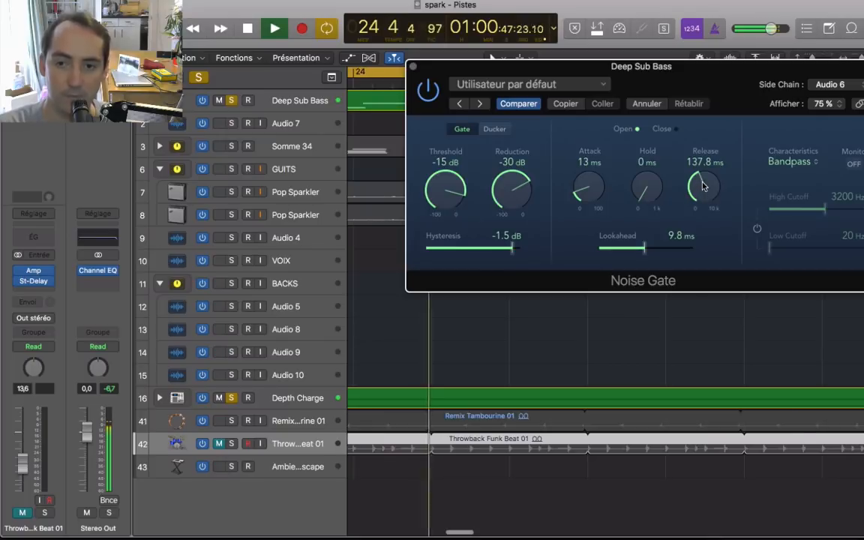
{"action": "left_click_drag", "start_coordinate": [701, 184], "coordinate": [698, 278]}
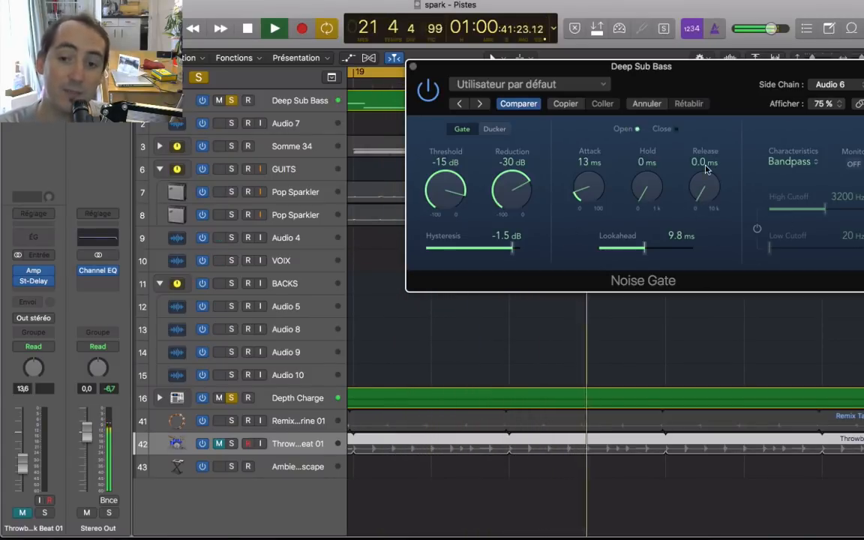
{"action": "key", "text": "space"}
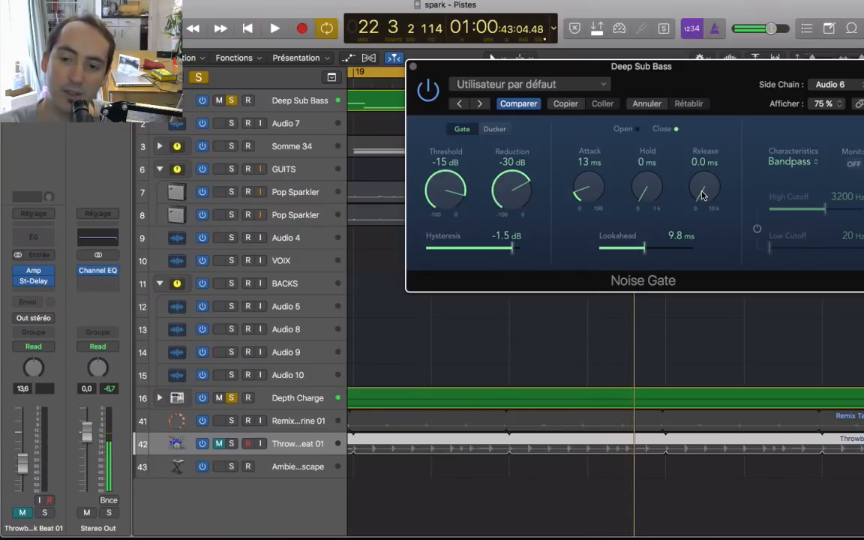
{"action": "left_click_drag", "start_coordinate": [702, 195], "coordinate": [702, 150]}
{"action": "key", "text": "space"}
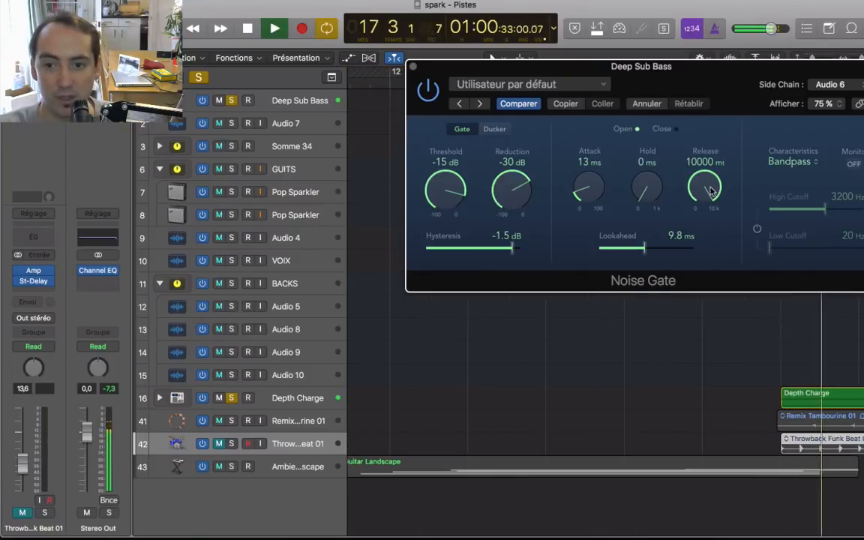
{"action": "mouse_move", "coordinate": [714, 190]}
{"action": "left_mouse_down"}
{"action": "mouse_move", "coordinate": [699, 201]}
{"action": "mouse_move", "coordinate": [703, 223]}
{"action": "mouse_move", "coordinate": [702, 188]}
{"action": "left_mouse_up"}
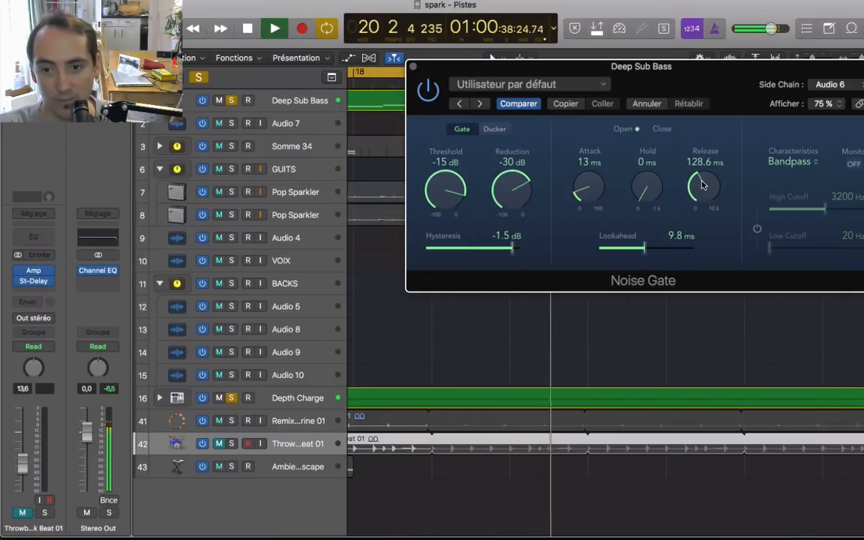
Set the bass Noise Gate's Release to 74.5 ms, Attack to 33 ms and Hold to 10 ms while the looped section plays.
{"action": "key", "text": "space"}
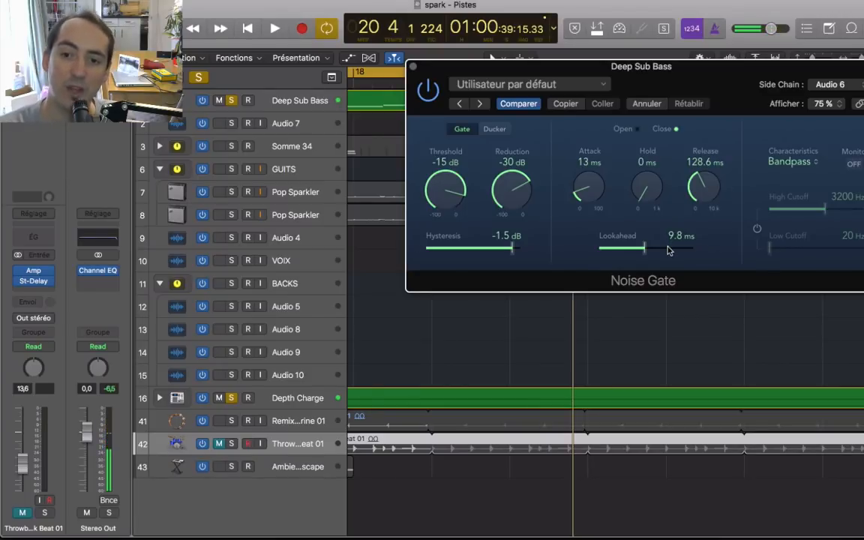
{"action": "key", "text": "space"}
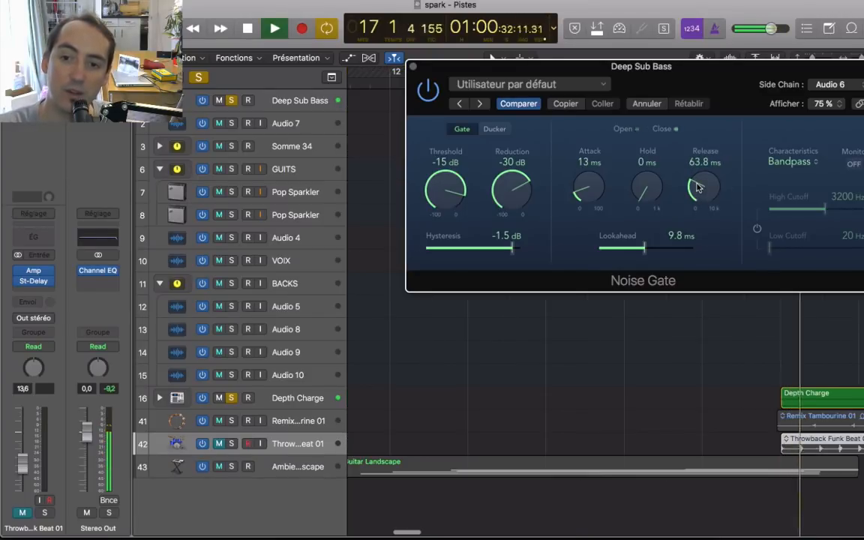
{"action": "left_click_drag", "start_coordinate": [693, 193], "coordinate": [696, 186]}
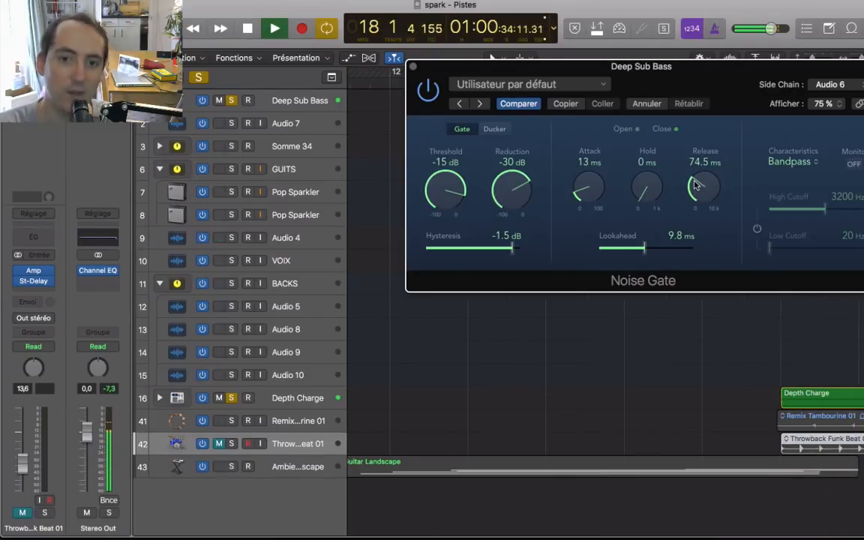
{"action": "left_click_drag", "start_coordinate": [584, 191], "coordinate": [650, 193]}
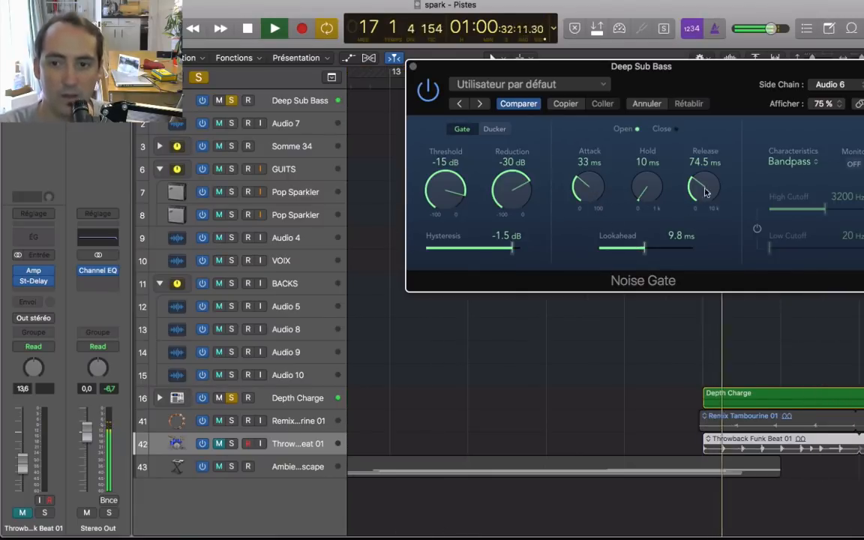
{"action": "key", "text": "space"}
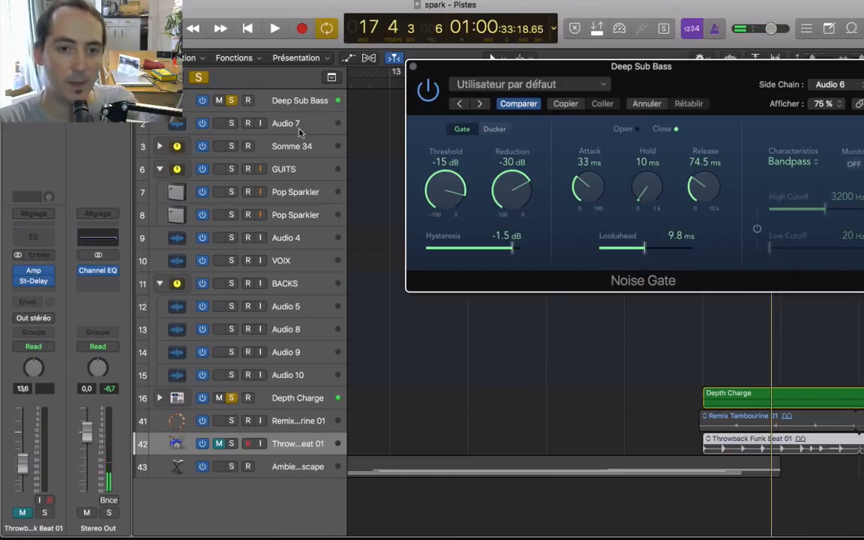
Solo the Somme 34 track during playback and open its Noise Gate clear of the bass gate's controls.
{"action": "left_click", "coordinate": [283, 150]}
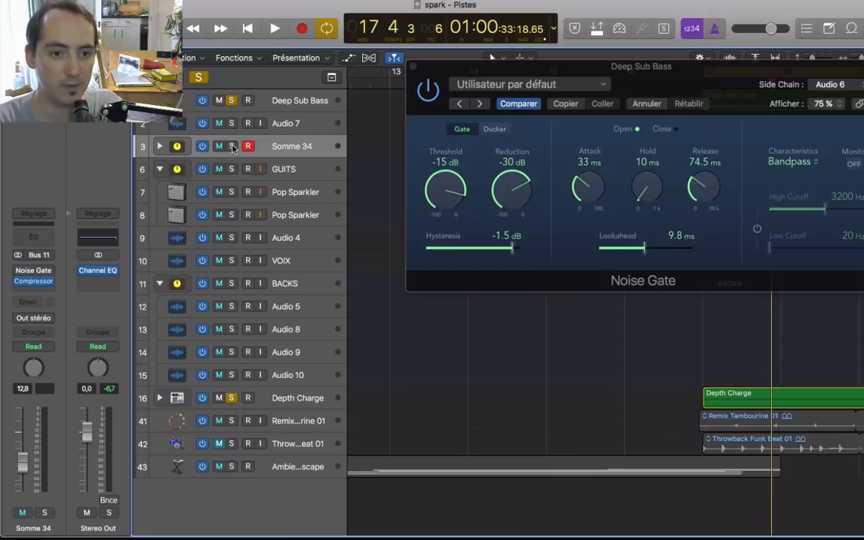
{"action": "key", "text": "space"}
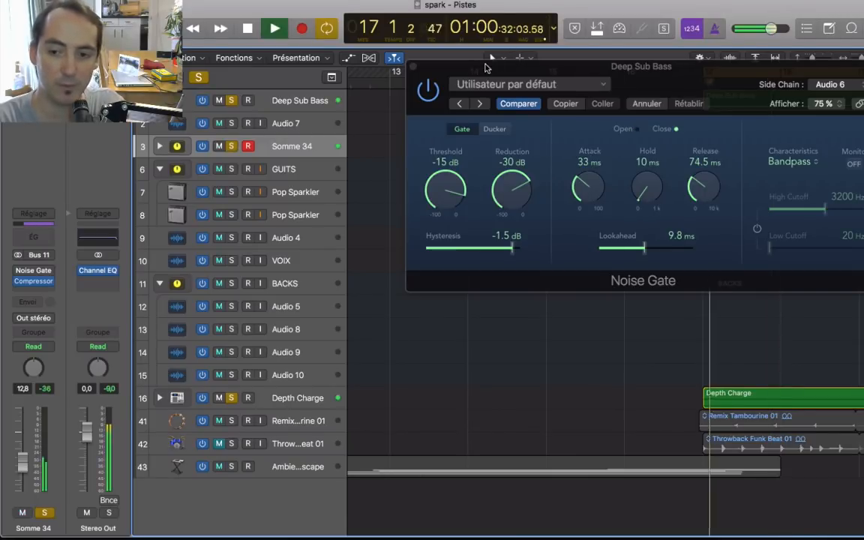
{"action": "left_click", "coordinate": [34, 271]}
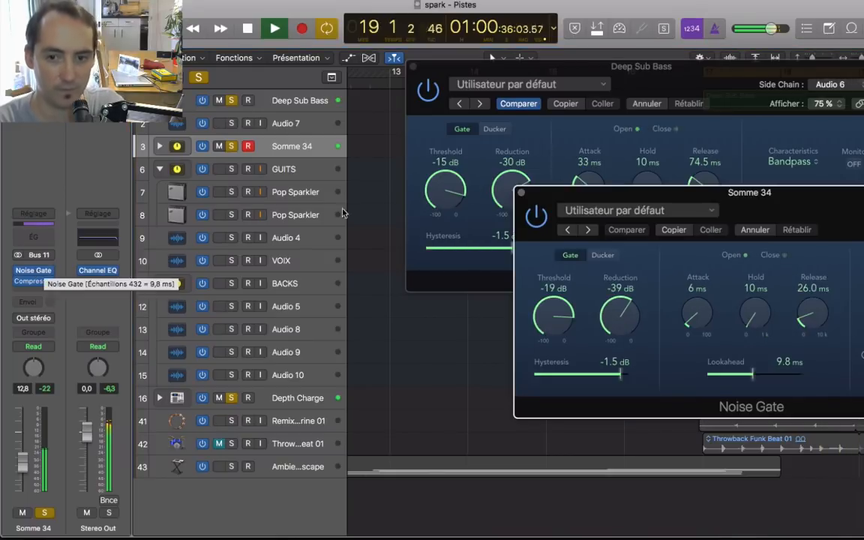
{"action": "left_click_drag", "start_coordinate": [751, 198], "coordinate": [425, 182]}
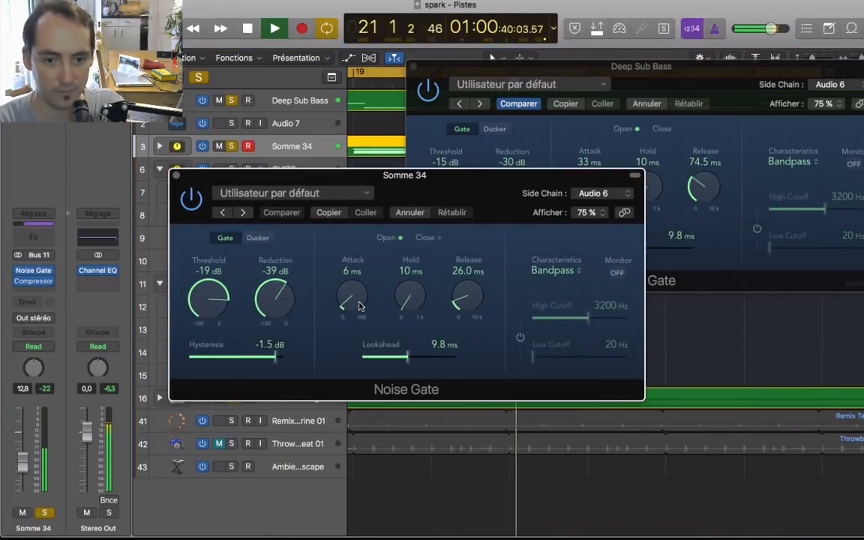
Try an Attack of 79 ms on the Somme 34 Noise Gate, ending with Attack at 34 ms and Hold at 20 ms.
{"action": "left_click_drag", "start_coordinate": [359, 306], "coordinate": [358, 303]}
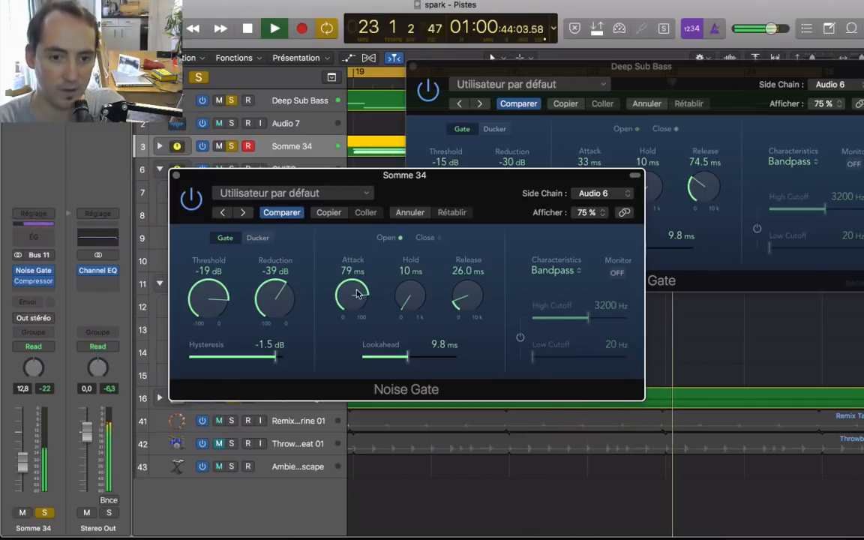
{"action": "left_click_drag", "start_coordinate": [352, 297], "coordinate": [345, 373]}
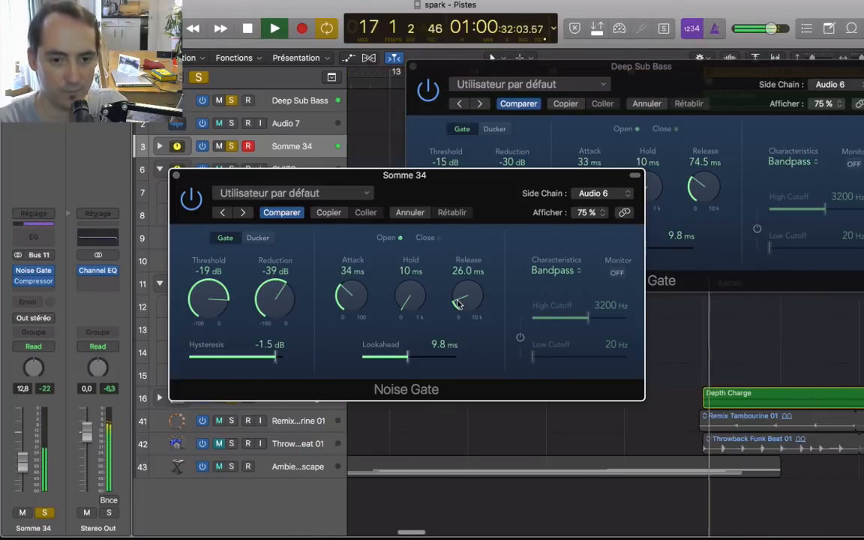
{"action": "left_click_drag", "start_coordinate": [408, 304], "coordinate": [409, 298]}
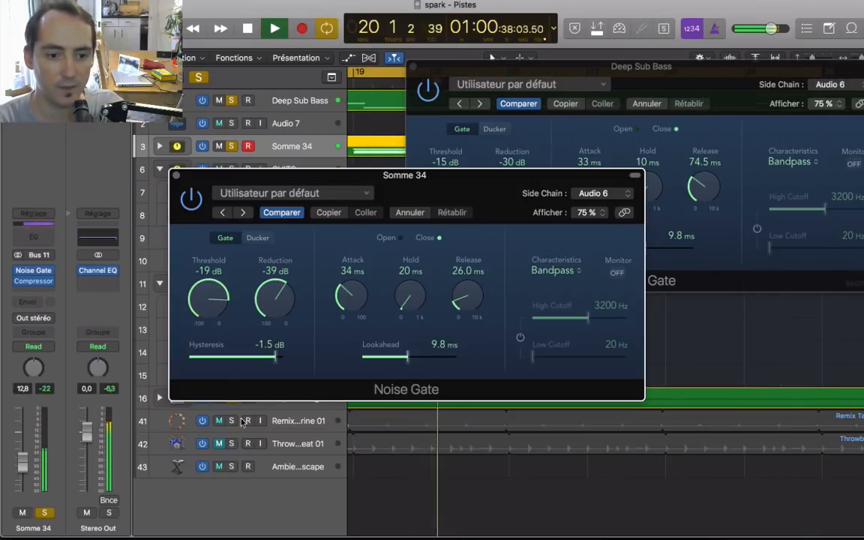
Audition the Throwback Beat drum track in solo with its St-Delay bypassed, and re-enable the delay.
{"action": "left_click", "coordinate": [298, 446]}
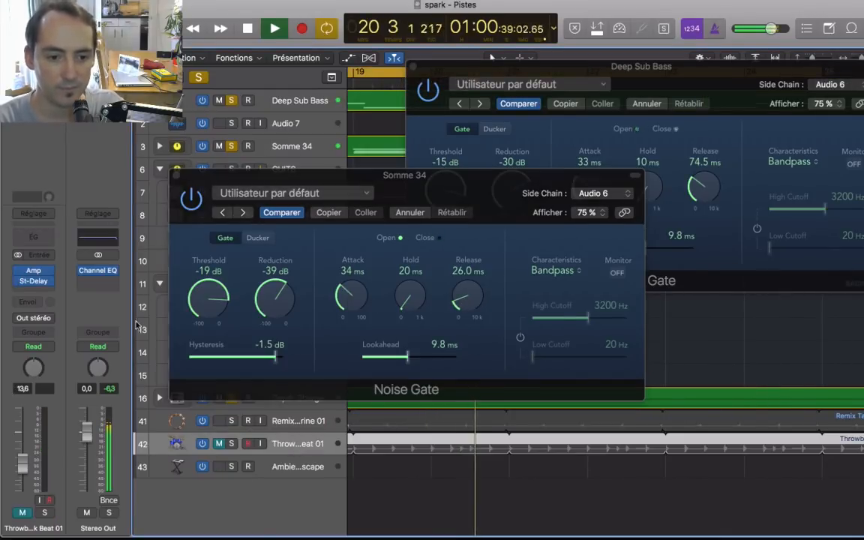
{"action": "left_click", "coordinate": [18, 282]}
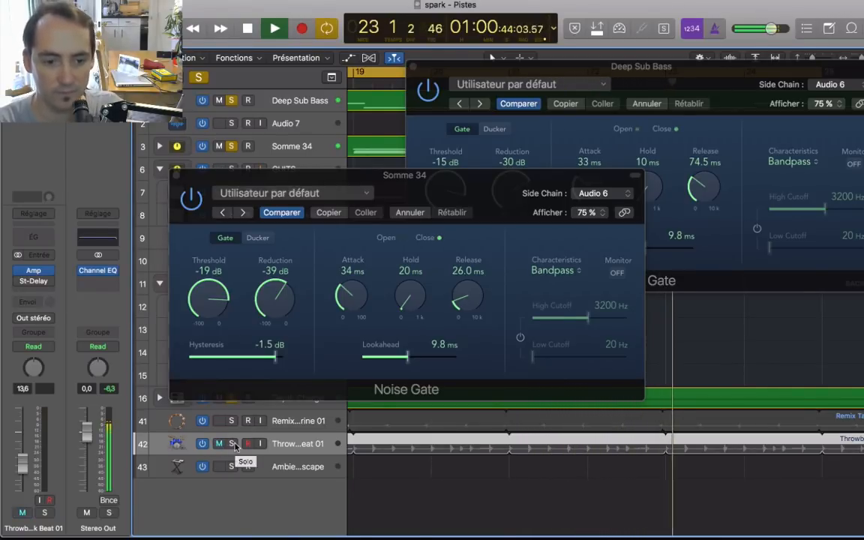
{"action": "left_click", "coordinate": [232, 444]}
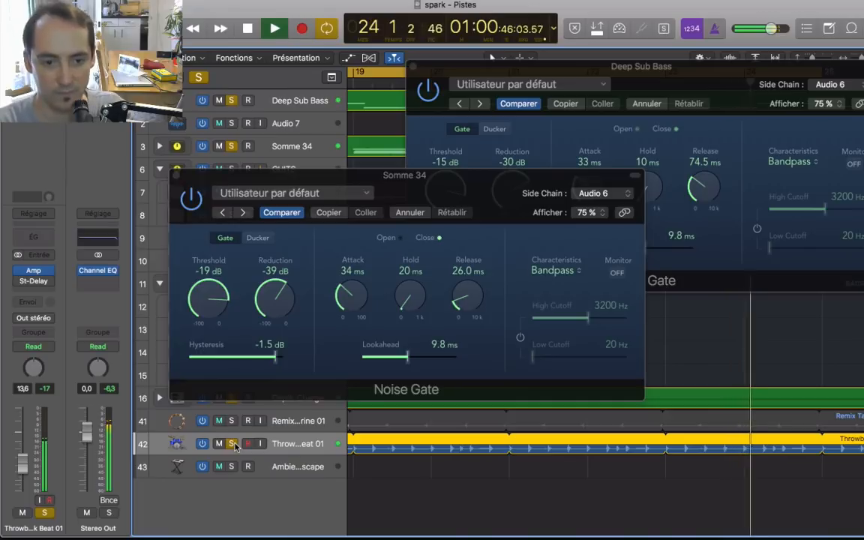
{"action": "mouse_move", "coordinate": [21, 284]}
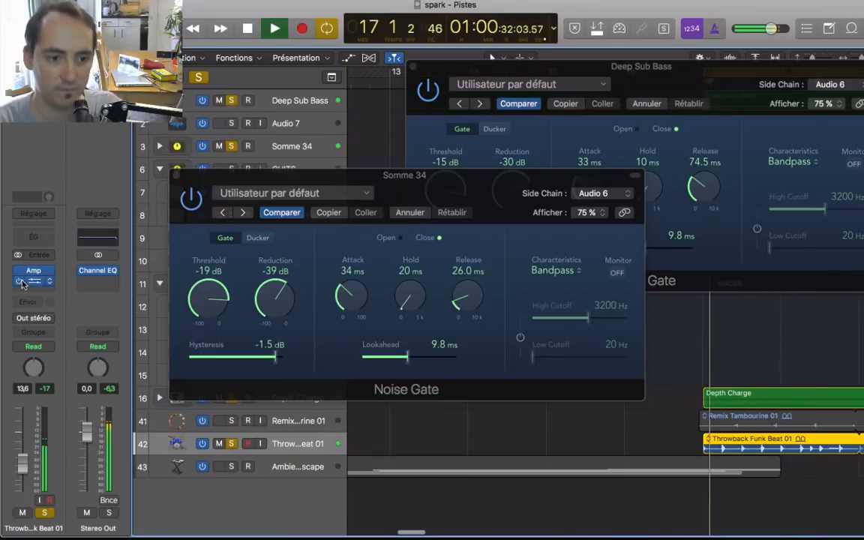
Audition the full mix with all solos cleared and the Throwback Beat track muted, and close both Noise Gate windows.
{"action": "left_click", "coordinate": [233, 444]}
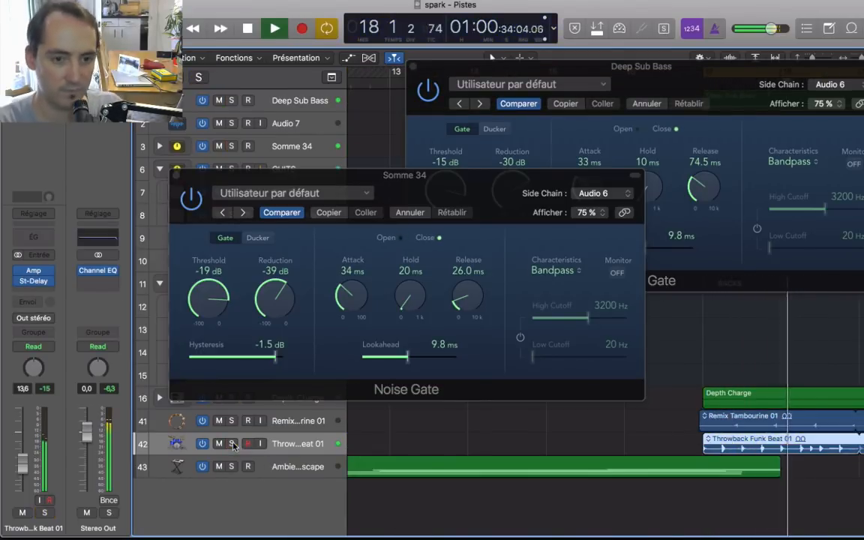
{"action": "left_click", "coordinate": [219, 444]}
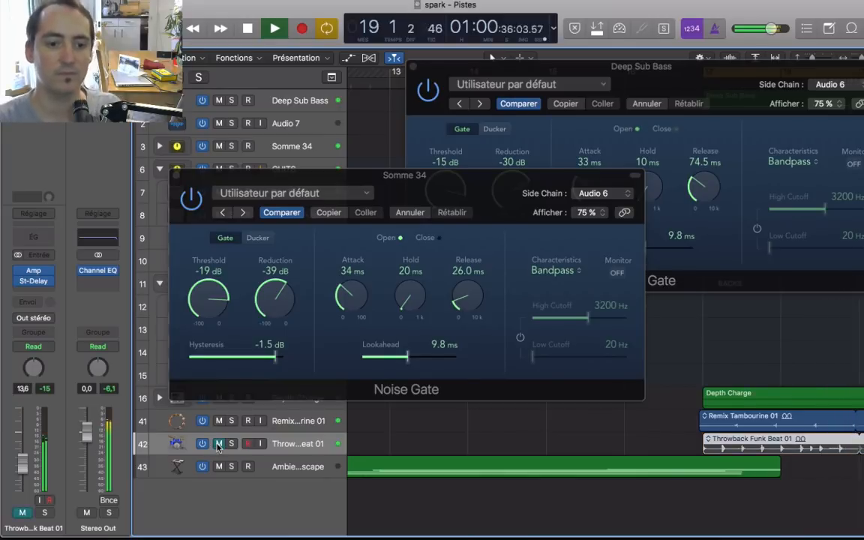
{"action": "left_click", "coordinate": [179, 175]}
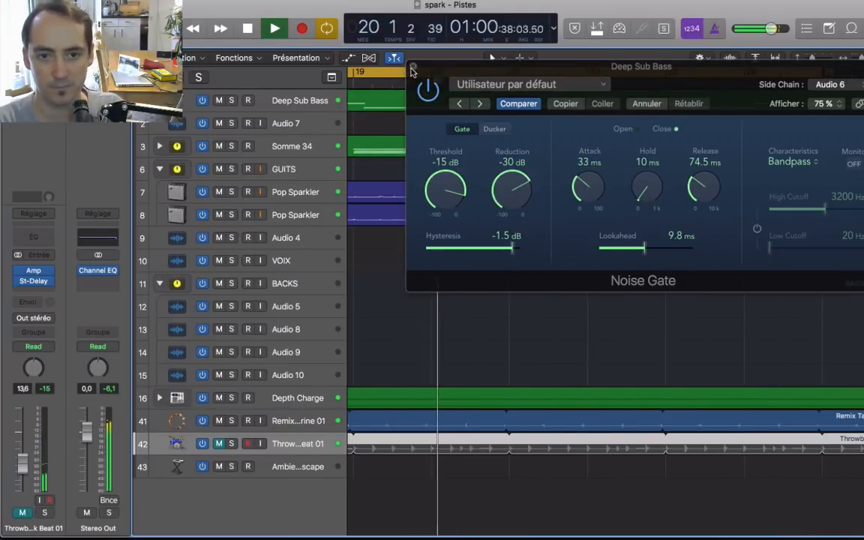
{"action": "left_click", "coordinate": [411, 66]}
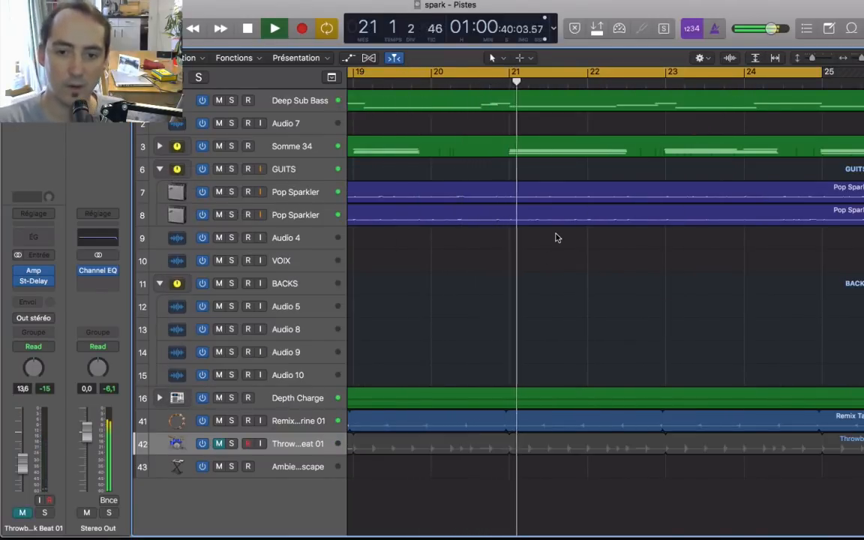
{"action": "key", "text": "space"}
Set the cycle range to bars 57–65 and shorten the Throwback Funk Beat 01 region so it ends at bar 57.
{"action": "key", "text": "z"}
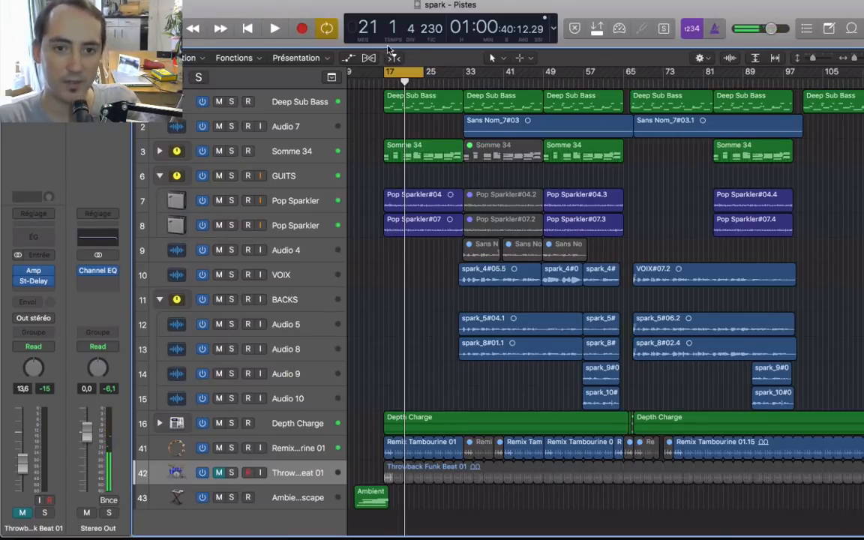
{"action": "left_click_drag", "start_coordinate": [443, 80], "coordinate": [602, 73]}
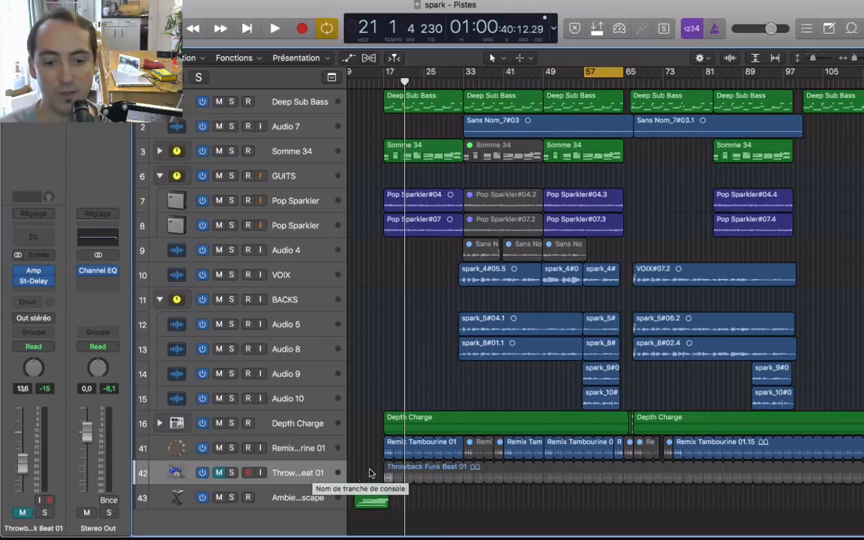
{"action": "left_click_drag", "start_coordinate": [622, 468], "coordinate": [585, 486]}
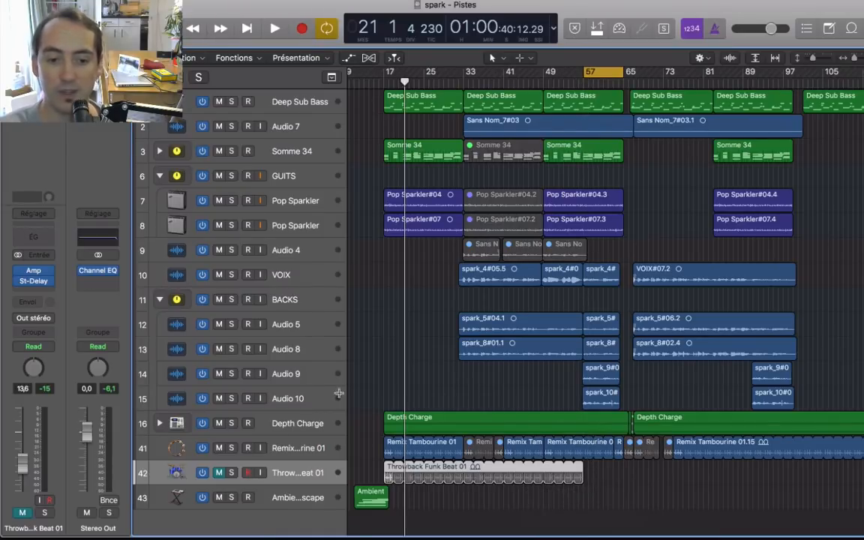
Filter the Apple Loops library by the Batteries instrument and preview Alt Metal Drumset 07.
{"action": "left_click", "coordinate": [851, 28]}
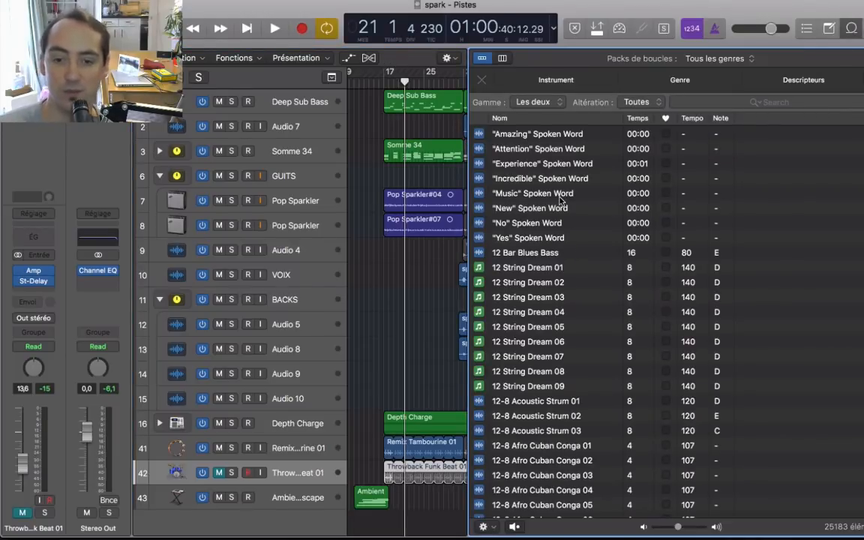
{"action": "left_click", "coordinate": [590, 91]}
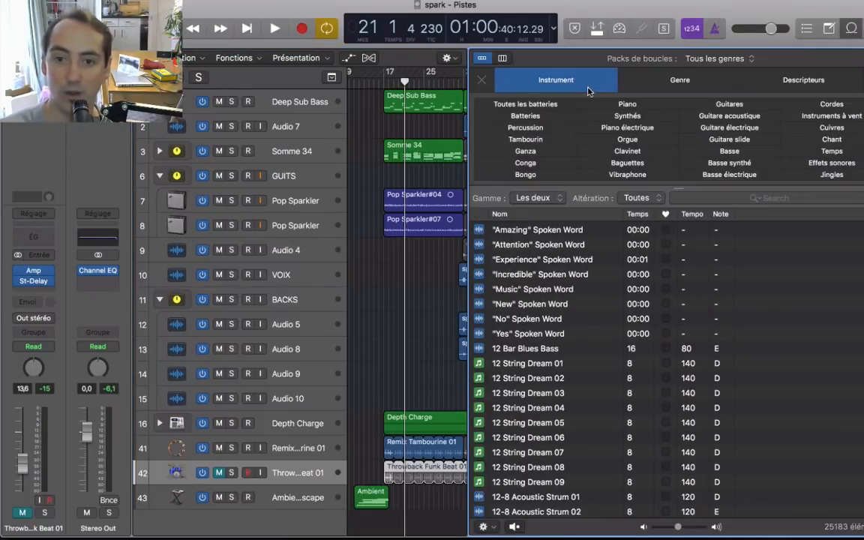
{"action": "left_click", "coordinate": [534, 117]}
{"action": "scroll", "coordinate": [510, 304], "scroll_direction": "down", "scroll_amount": 10}
{"action": "left_click", "coordinate": [545, 375]}
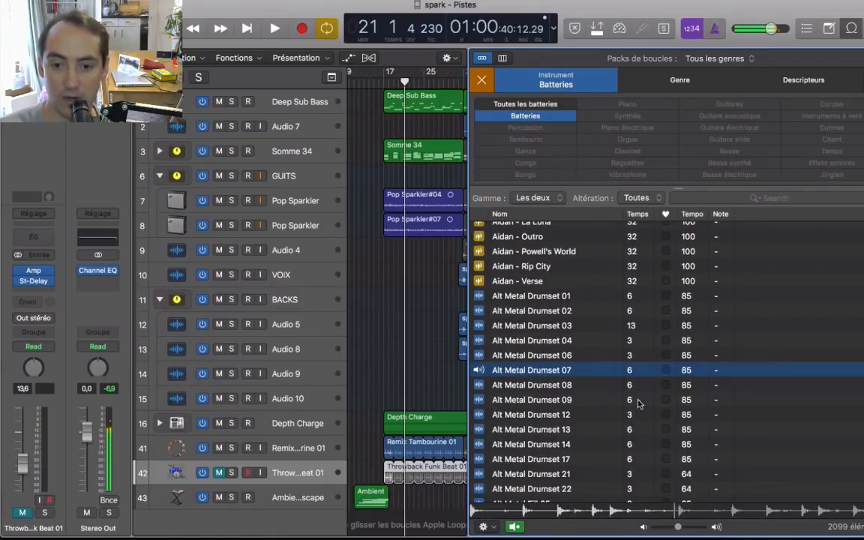
Place Alt Metal Drumset 07 on the Throwback Beat track at bar 57 and repeat it up to bar 65.
{"action": "left_click_drag", "start_coordinate": [555, 375], "coordinate": [366, 471]}
{"action": "left_click", "coordinate": [482, 78]}
{"action": "left_click", "coordinate": [852, 30]}
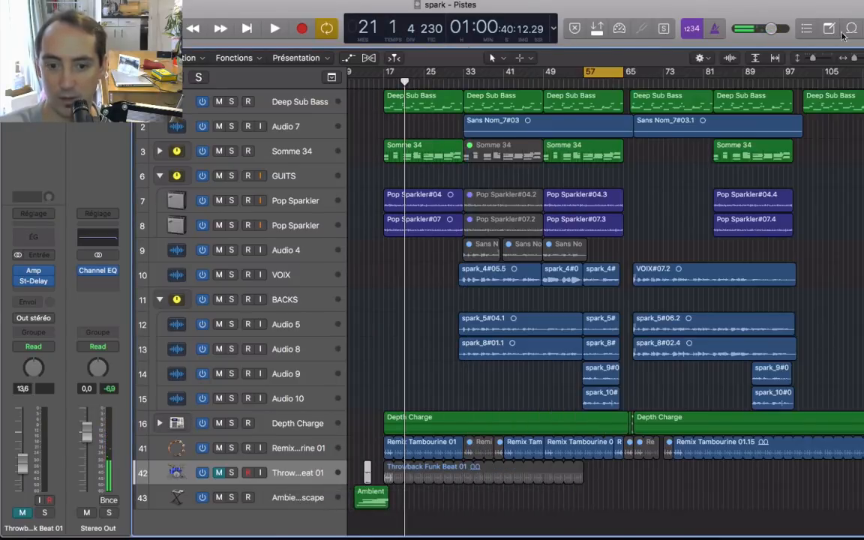
{"action": "left_click_drag", "start_coordinate": [367, 471], "coordinate": [588, 472]}
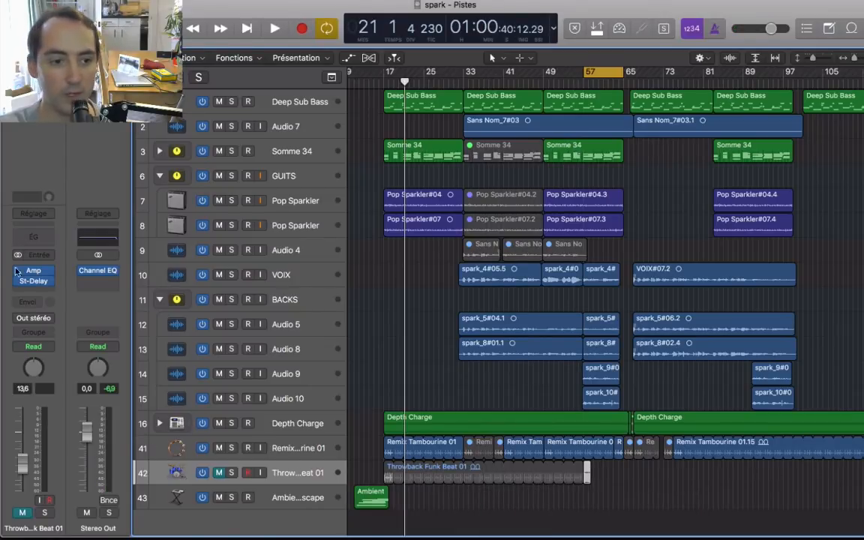
{"action": "key", "text": "shift+space"}
{"action": "left_click_drag", "start_coordinate": [590, 466], "coordinate": [624, 474]}
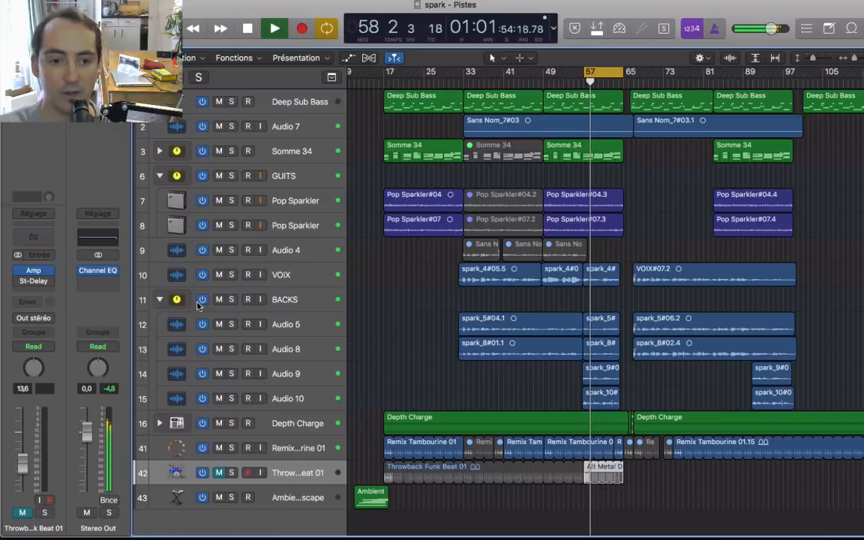
Mute the BACKS, Audio 4 and VOIX tracks and shift the cycle range to about bars 54–62.
{"action": "left_click", "coordinate": [219, 300]}
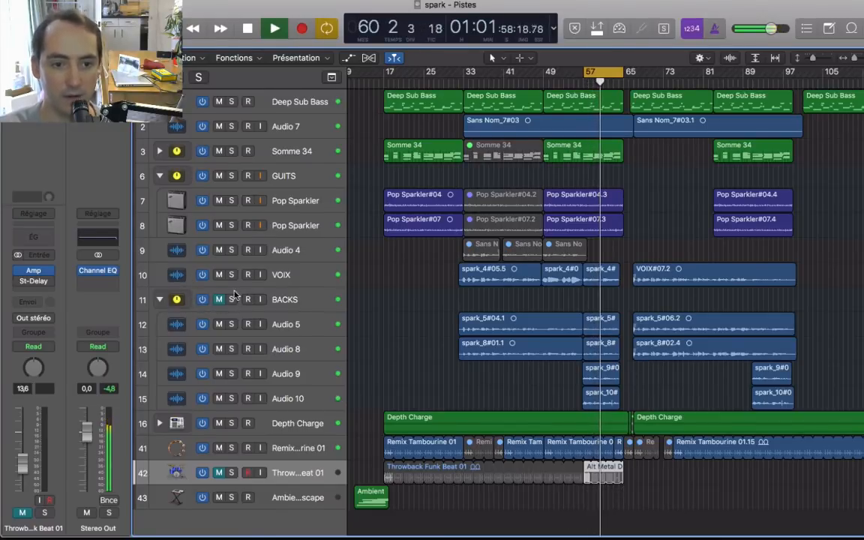
{"action": "left_click_drag", "start_coordinate": [219, 249], "coordinate": [219, 275]}
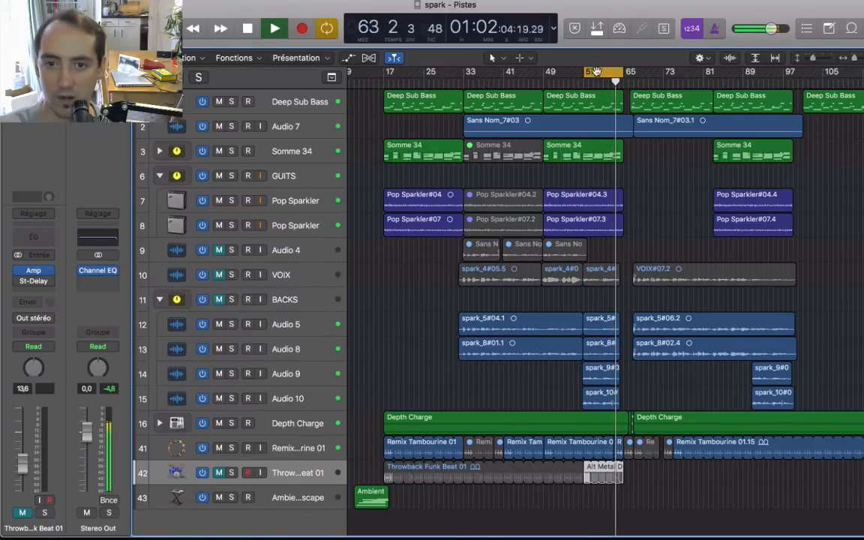
{"action": "left_click_drag", "start_coordinate": [602, 73], "coordinate": [586, 72]}
{"action": "key", "text": "space"}
Re-enable St-Delay on the Throwback Beat track and audition the change from the funk beat to the metal loop.
{"action": "key", "text": "space"}
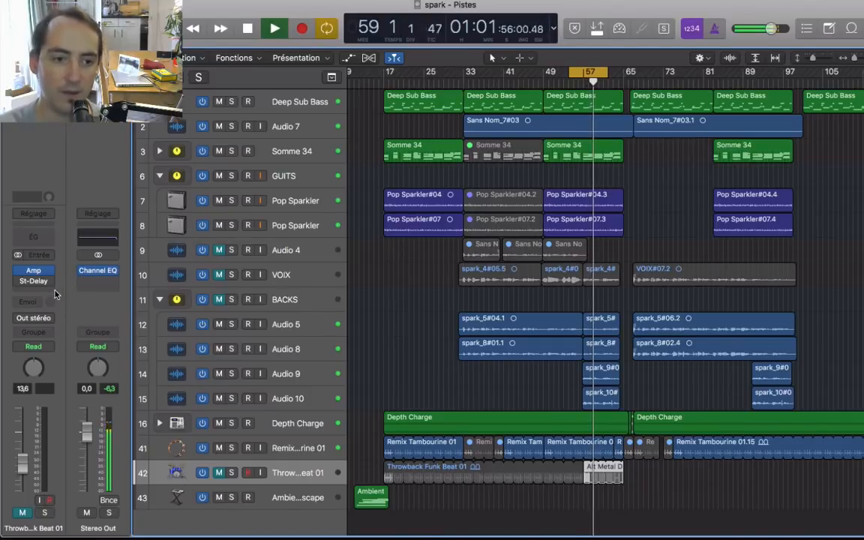
{"action": "mouse_move", "coordinate": [20, 283]}
{"action": "key", "text": "space"}
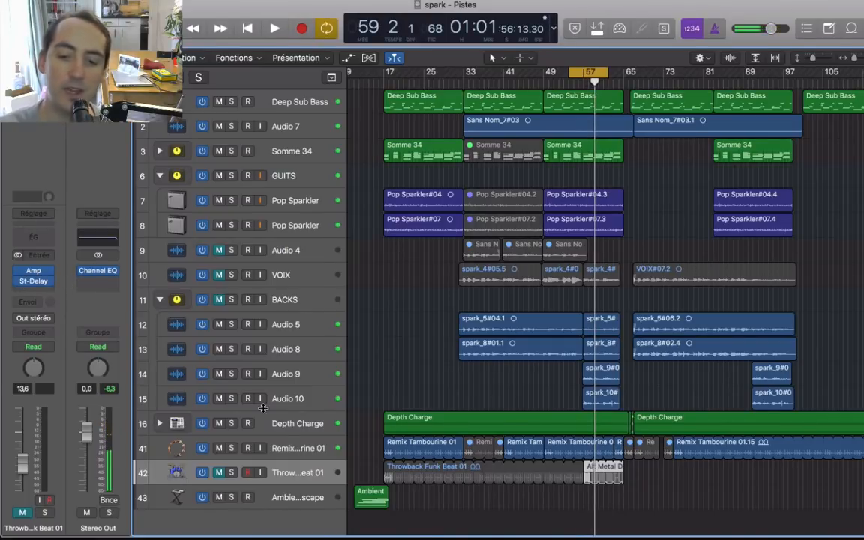
{"action": "key", "text": "space"}
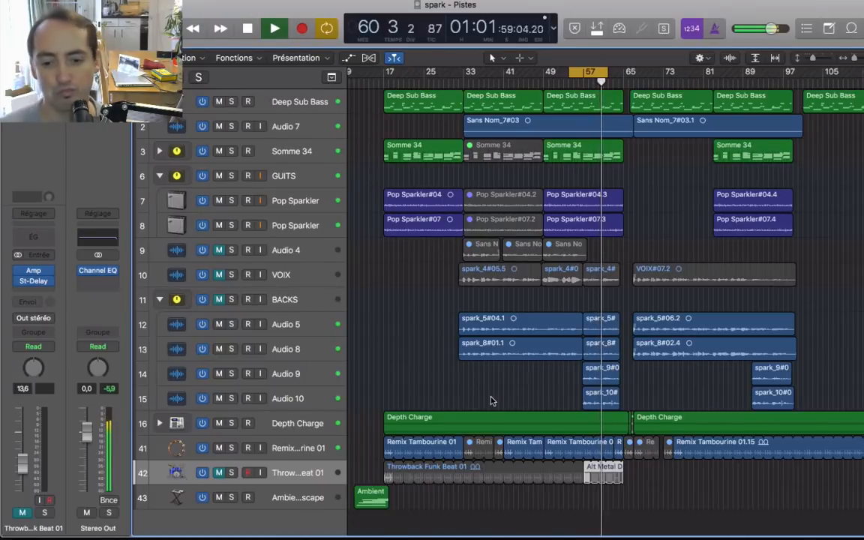
{"action": "key", "text": "space"}
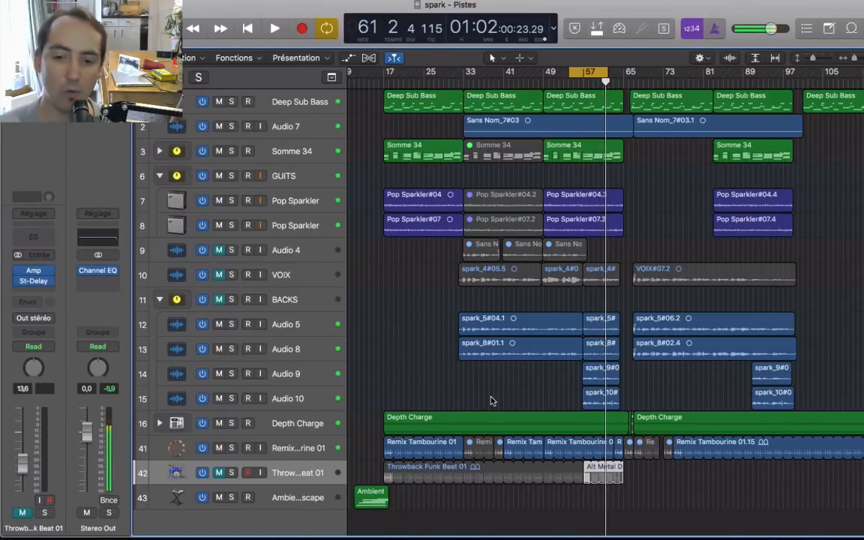
Unmute and solo the Throwback Beat track, shift the cycle range to bars 57–65 and preview the metal loop.
{"action": "left_click", "coordinate": [217, 473]}
{"action": "left_click", "coordinate": [231, 473]}
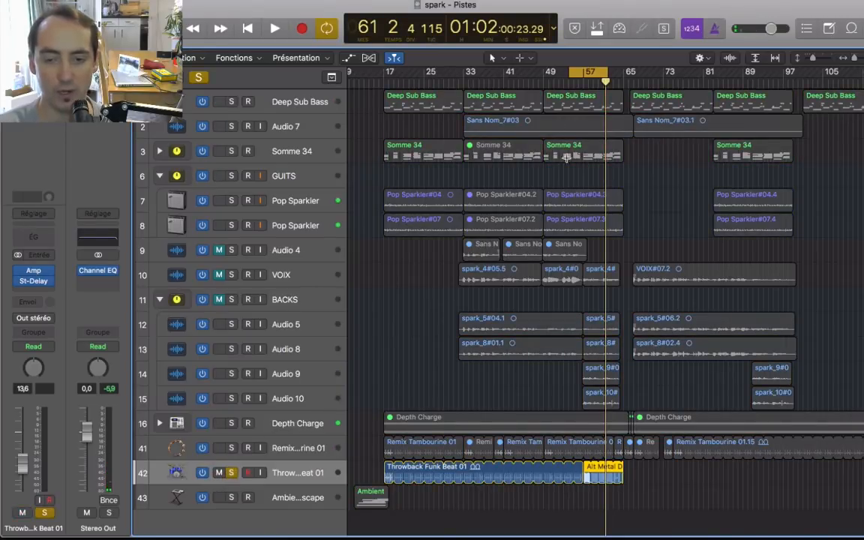
{"action": "left_click_drag", "start_coordinate": [592, 71], "coordinate": [602, 72]}
{"action": "key", "text": "space"}
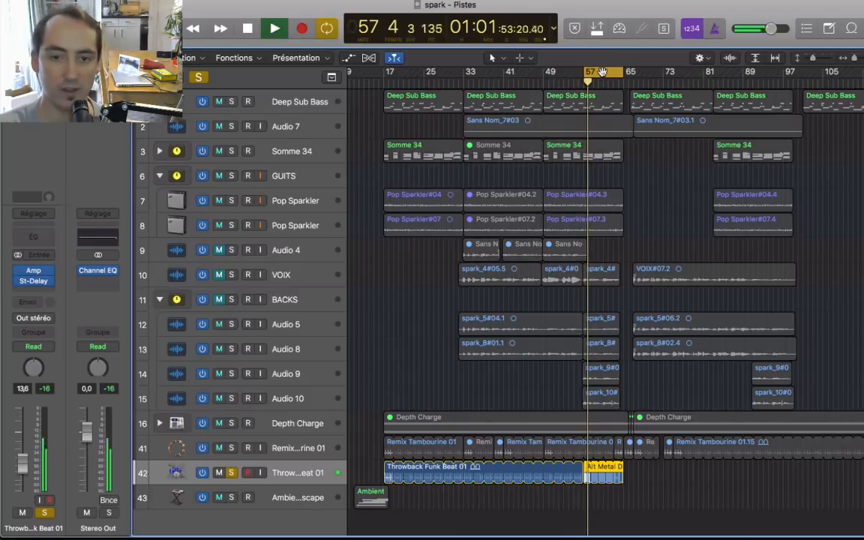
{"action": "key", "text": "space"}
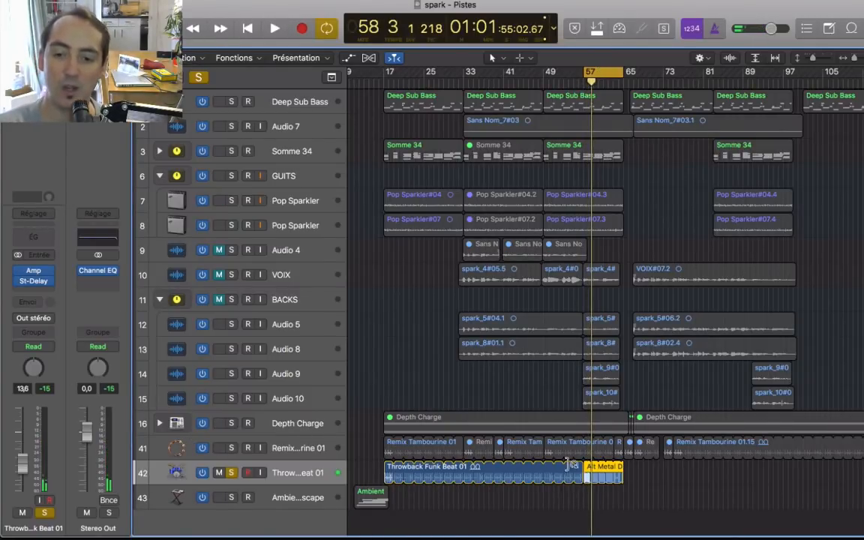
Remove the repeats of the Alt Metal Drumset 07 region, leaving a single pass that starts at bar 57.
{"action": "scroll", "coordinate": [592, 481], "scroll_direction": "up", "scroll_amount": 5}
{"action": "scroll", "coordinate": [614, 478], "scroll_direction": "up", "scroll_amount": 4}
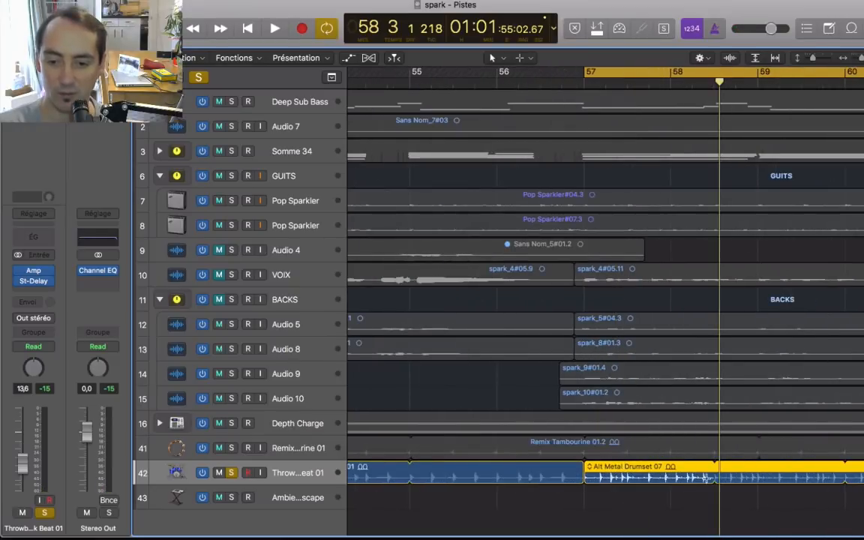
{"action": "left_click", "coordinate": [720, 466]}
{"action": "left_click", "coordinate": [710, 480], "text": "ctrl+shift"}
{"action": "left_click", "coordinate": [717, 481]}
{"action": "left_click_drag", "start_coordinate": [711, 481], "coordinate": [844, 491]}
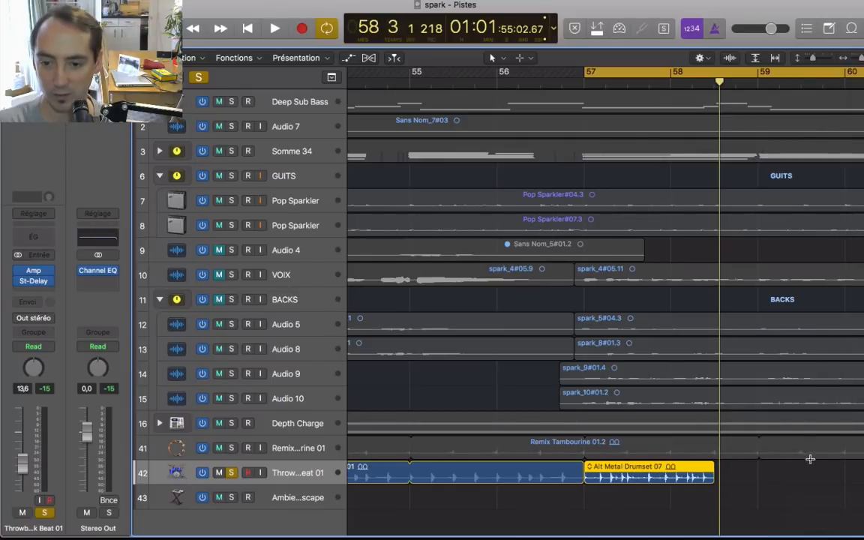
Bounce the single Alt Metal Drumset 07 region in place.
{"action": "right_click", "coordinate": [713, 481]}
{"action": "right_click", "coordinate": [749, 481]}
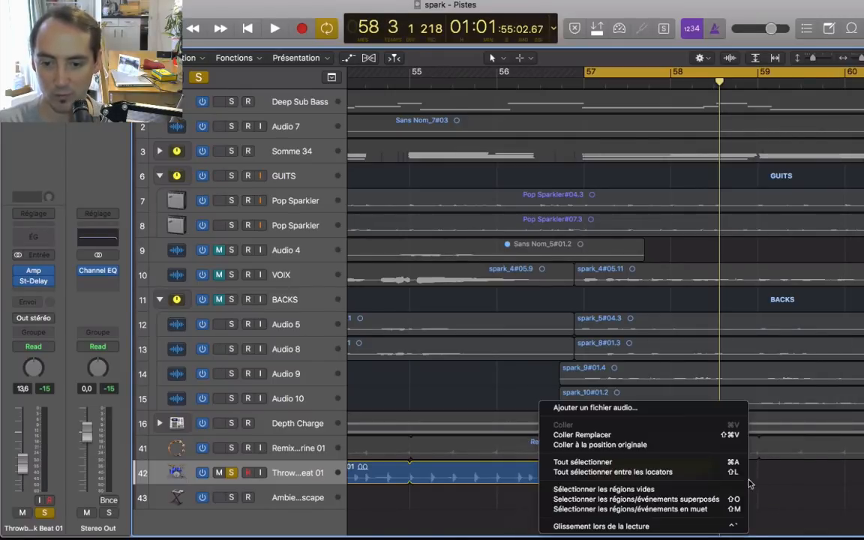
{"action": "left_click", "coordinate": [696, 472]}
{"action": "right_click", "coordinate": [708, 478]}
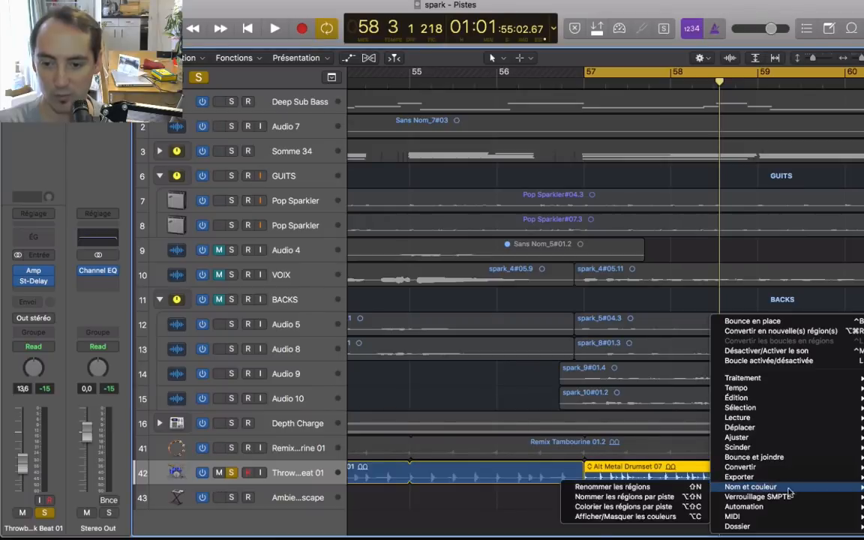
{"action": "mouse_move", "coordinate": [750, 457]}
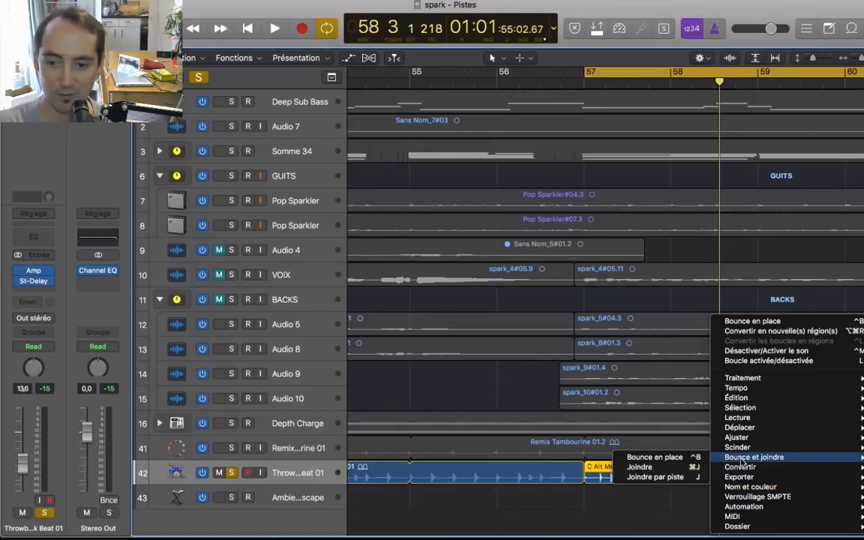
{"action": "left_click", "coordinate": [657, 463]}
{"action": "left_click", "coordinate": [541, 233]}
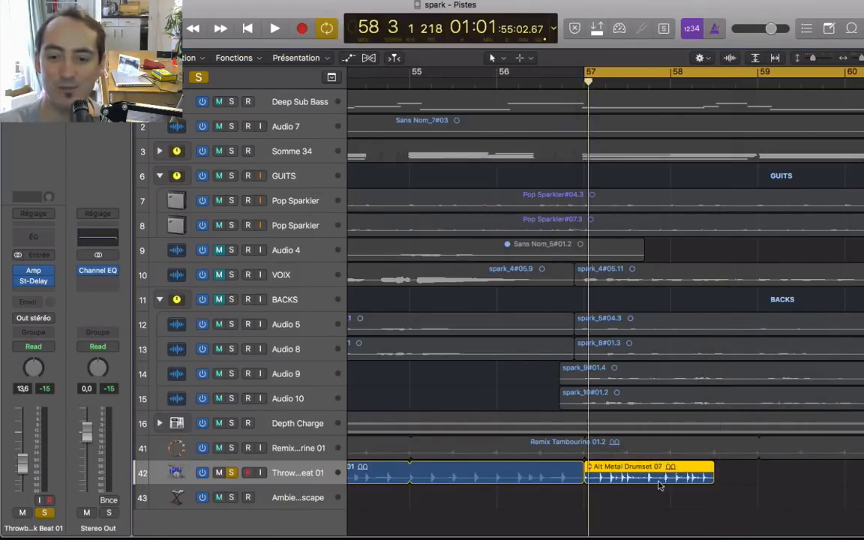
Replace the original metal loop at bar 57 on the Throwback Beat track with the bounced Alt Metal Drumset 07_bip region.
{"action": "left_click", "coordinate": [621, 473]}
{"action": "key", "text": "Delete"}
{"action": "left_click_drag", "start_coordinate": [630, 492], "coordinate": [630, 468]}
{"action": "right_click", "coordinate": [711, 484]}
{"action": "left_click", "coordinate": [647, 447]}
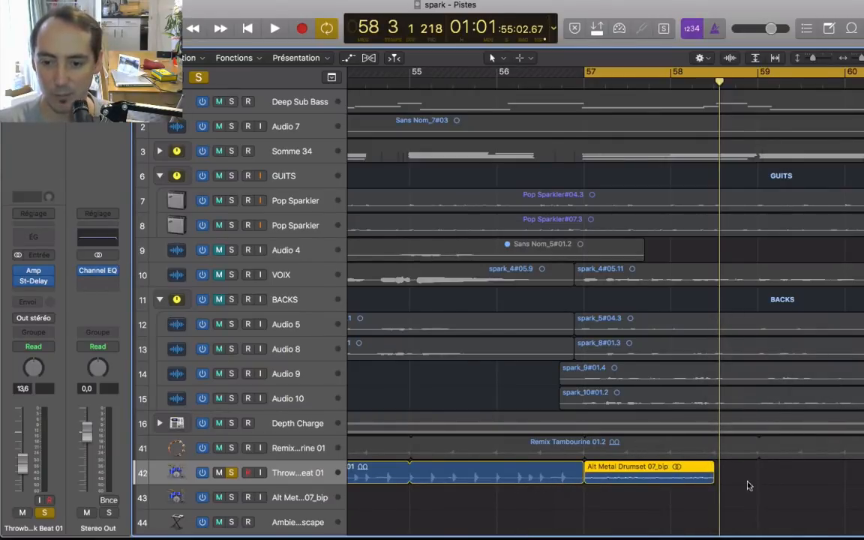
Time-stretch the bounced region on the Throwback Beat track to three bars, from bar 57 to bar 60, and preview it.
{"action": "scroll", "coordinate": [720, 480], "scroll_direction": "right", "scroll_amount": 5}
{"action": "right_click", "coordinate": [580, 472]}
{"action": "mouse_move", "coordinate": [658, 489]}
{"action": "left_click", "coordinate": [493, 496]}
{"action": "left_click_drag", "start_coordinate": [579, 477], "coordinate": [713, 478]}
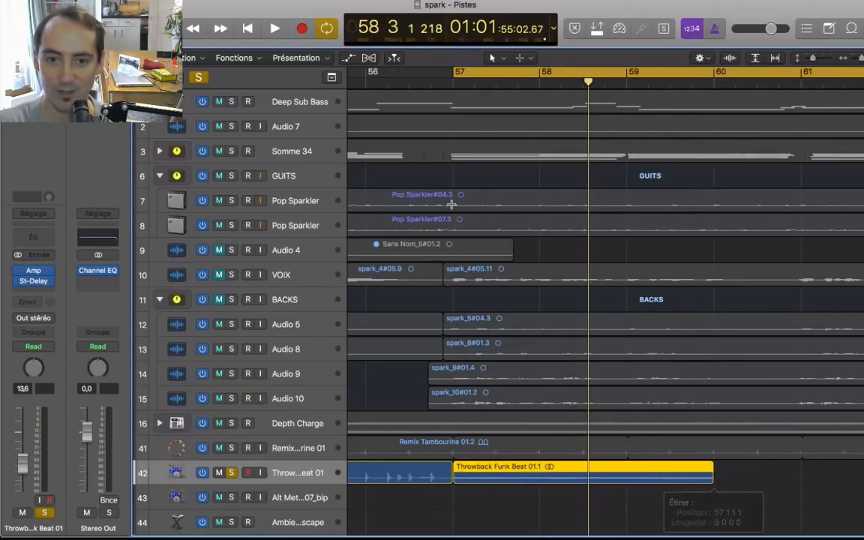
{"action": "key", "text": "space"}
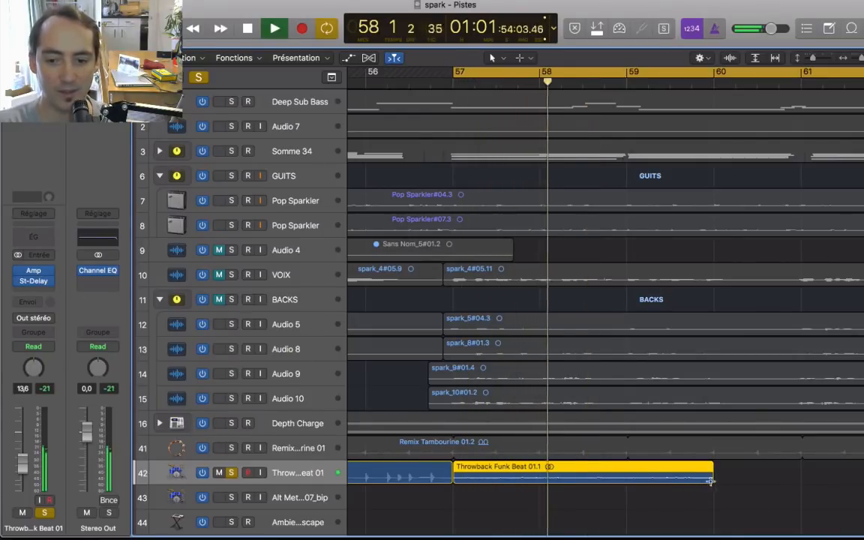
{"action": "scroll", "coordinate": [723, 484], "scroll_direction": "right", "scroll_amount": 5}
{"action": "key", "text": "space"}
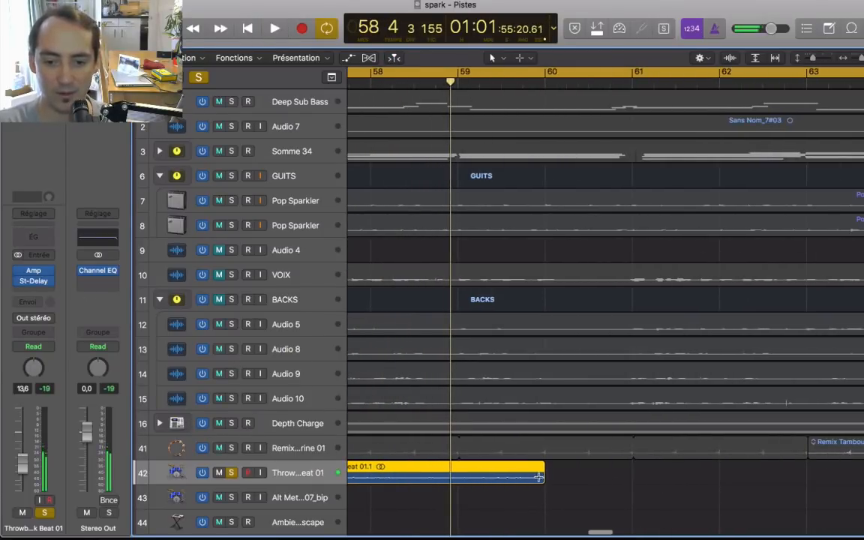
Time-stretch the bounced region to four bars, ending at bar 61, and preview it in solo.
{"action": "right_click", "coordinate": [541, 479]}
{"action": "left_click", "coordinate": [516, 471]}
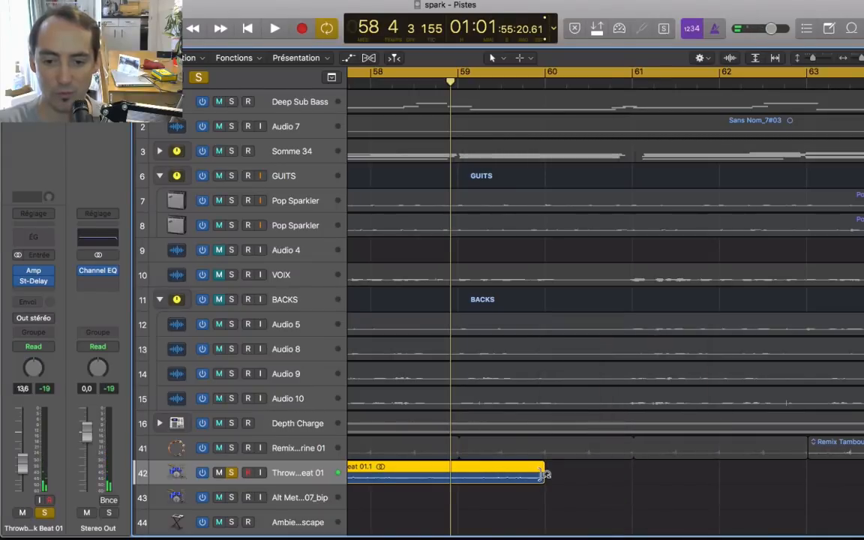
{"action": "left_click_drag", "start_coordinate": [546, 472], "coordinate": [631, 486]}
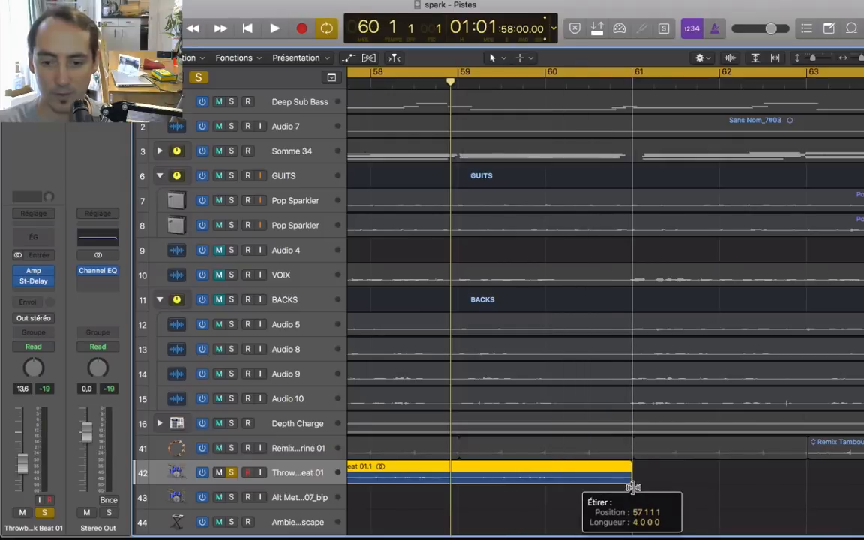
{"action": "key", "text": "space"}
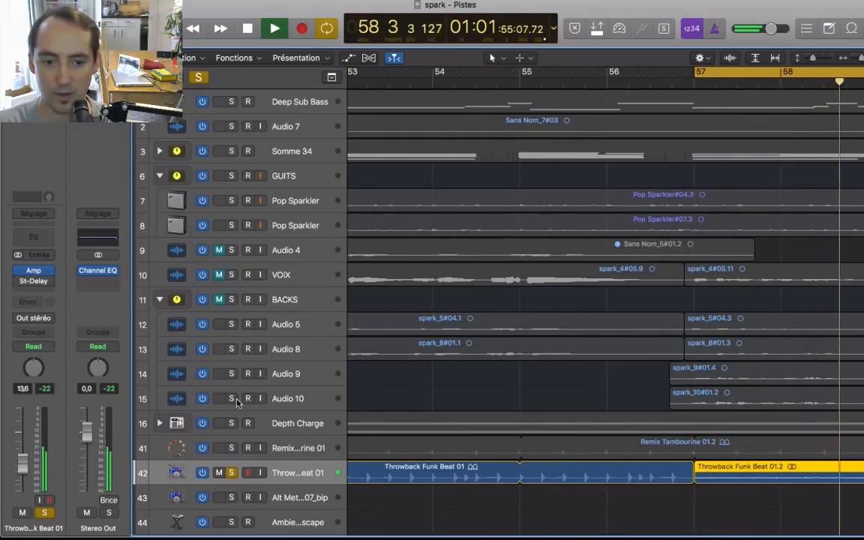
{"action": "key", "text": "space"}
Unsolo the Throwback Beat track, loop the stretched region and audition it in the full mix, toggling St-Delay.
{"action": "left_click", "coordinate": [232, 472]}
{"action": "key", "text": "space"}
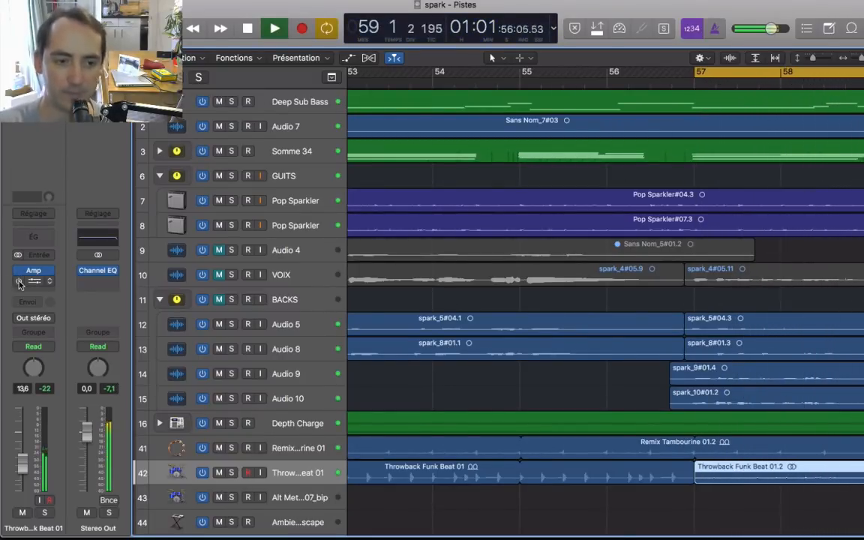
{"action": "left_click", "coordinate": [20, 283]}
{"action": "scroll", "coordinate": [581, 378], "scroll_direction": "down", "scroll_amount": 5}
{"action": "key", "text": "l"}
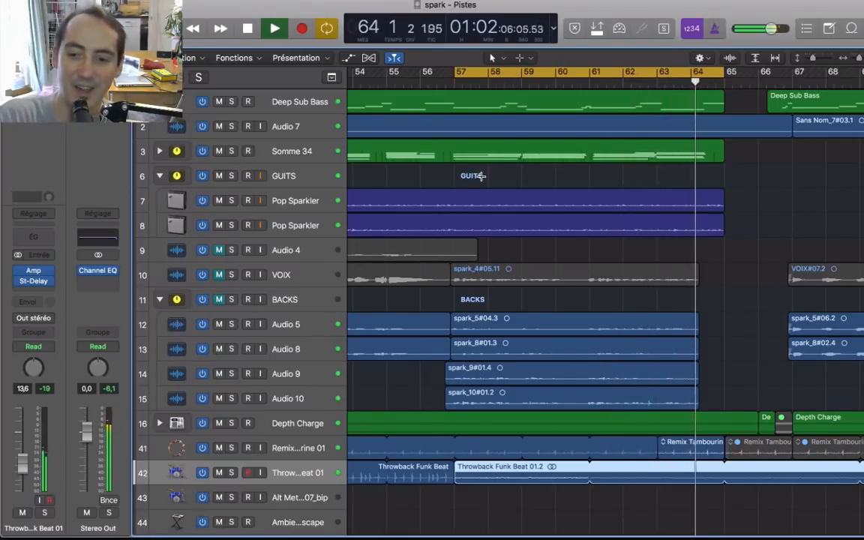
{"action": "key", "text": "space"}
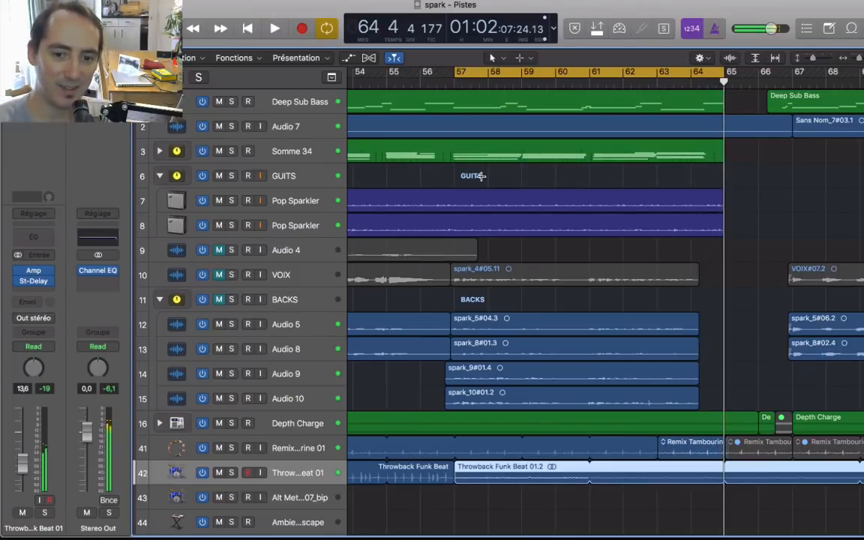
{"action": "key", "text": "c"}
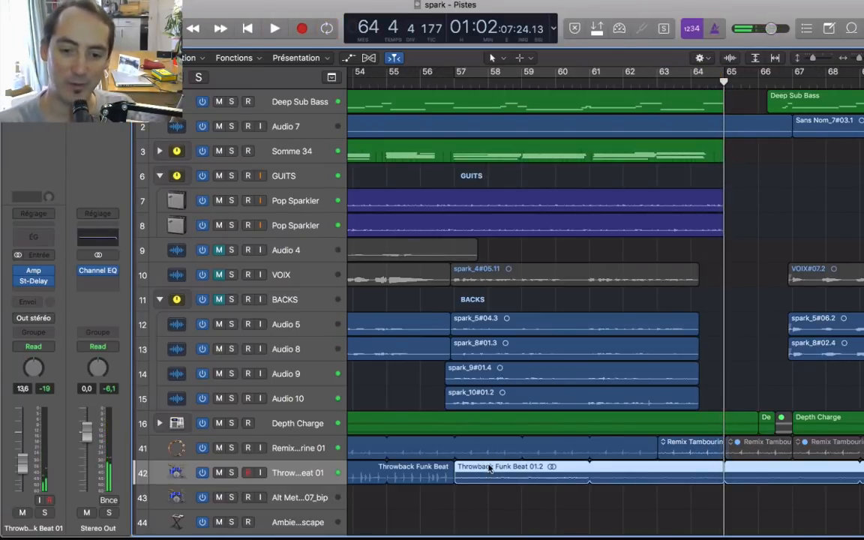
Delete the stretched region, loop the Throwback Funk Beat 01 region past bar 57 and mute its track.
{"action": "key", "text": "Delete"}
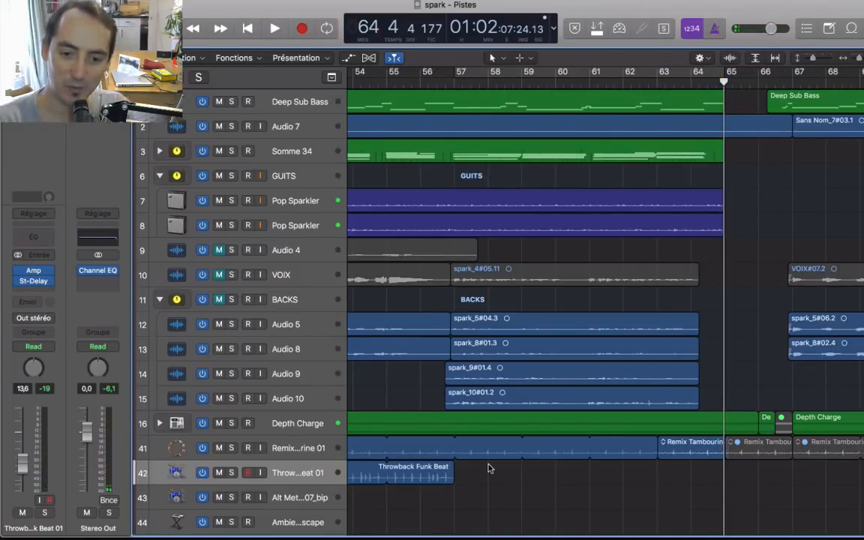
{"action": "left_click", "coordinate": [448, 467]}
{"action": "key", "text": "l"}
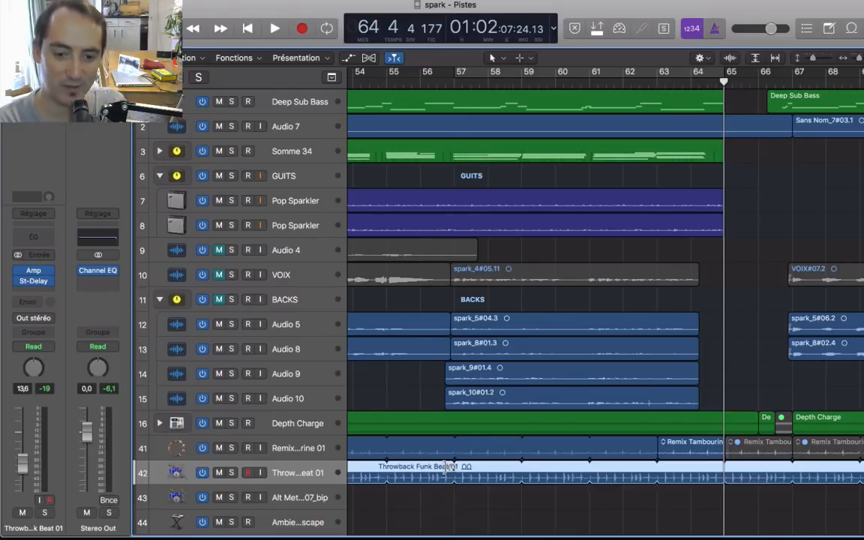
{"action": "left_click", "coordinate": [219, 472]}
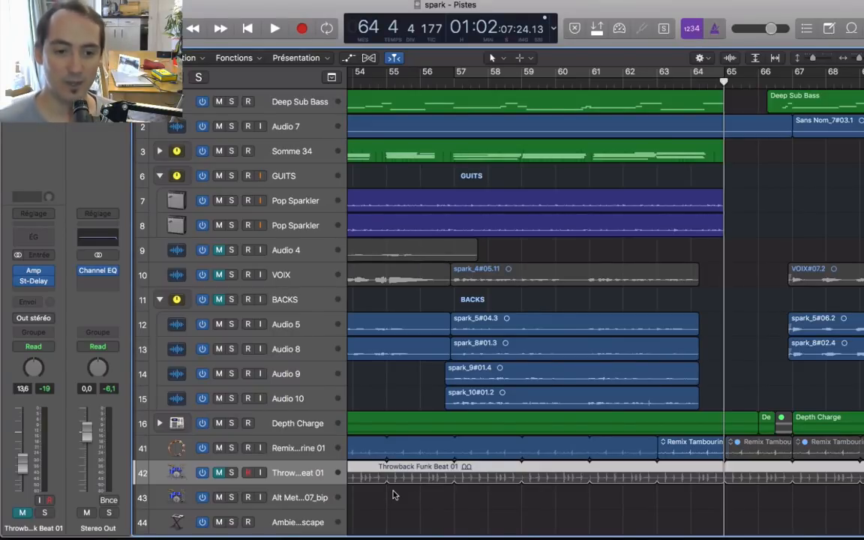
Unmute the Audio 4, VOIX and BACKS tracks and play the mix from bar 57 with the cycle turned off.
{"action": "left_click_drag", "start_coordinate": [218, 250], "coordinate": [222, 288]}
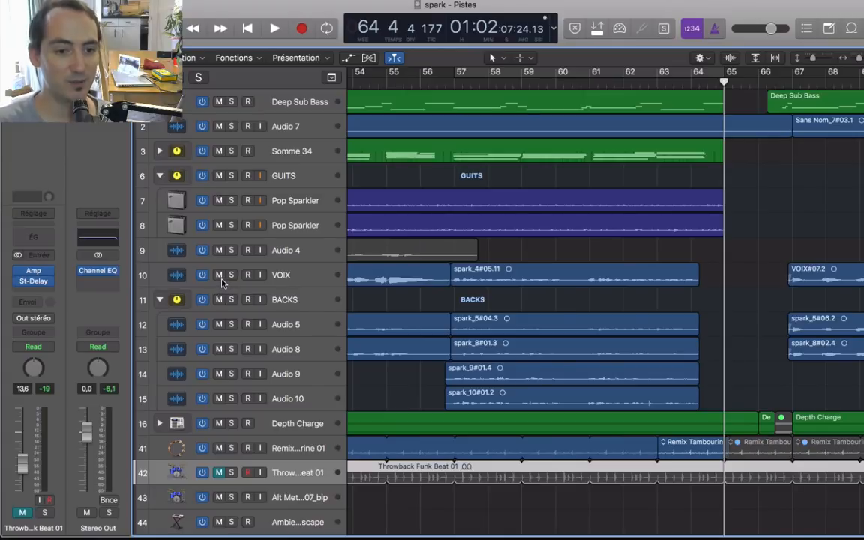
{"action": "key", "text": "c"}
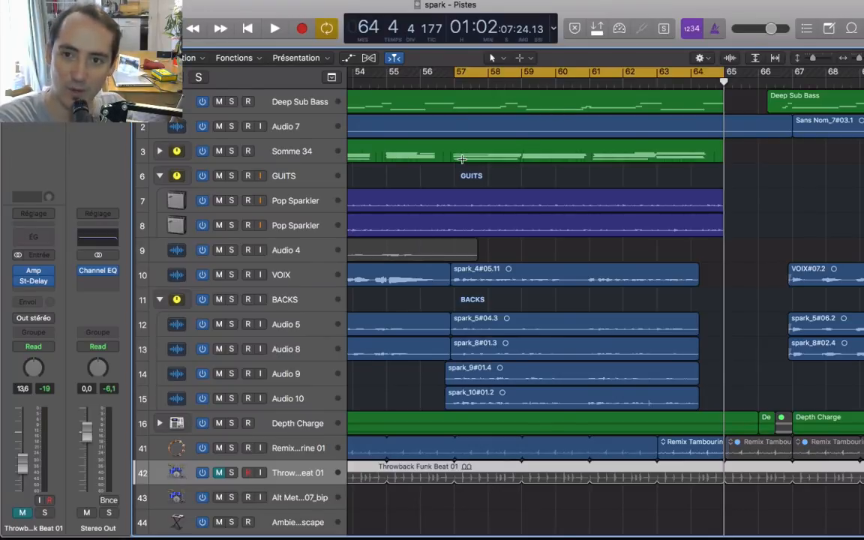
{"action": "key", "text": "space"}
{"action": "key", "text": "c"}
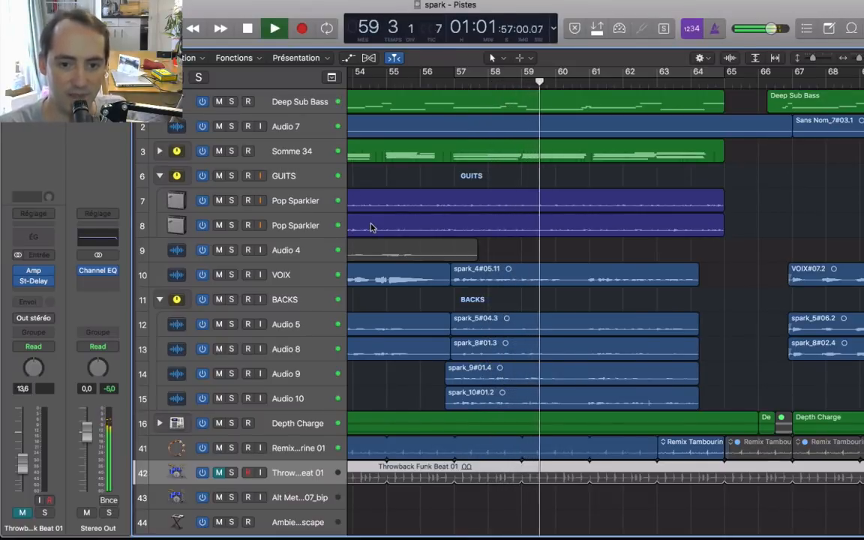
Select the BACKS stack and the VOIX track in turn to view their channel strips during playback.
{"action": "left_click", "coordinate": [282, 300]}
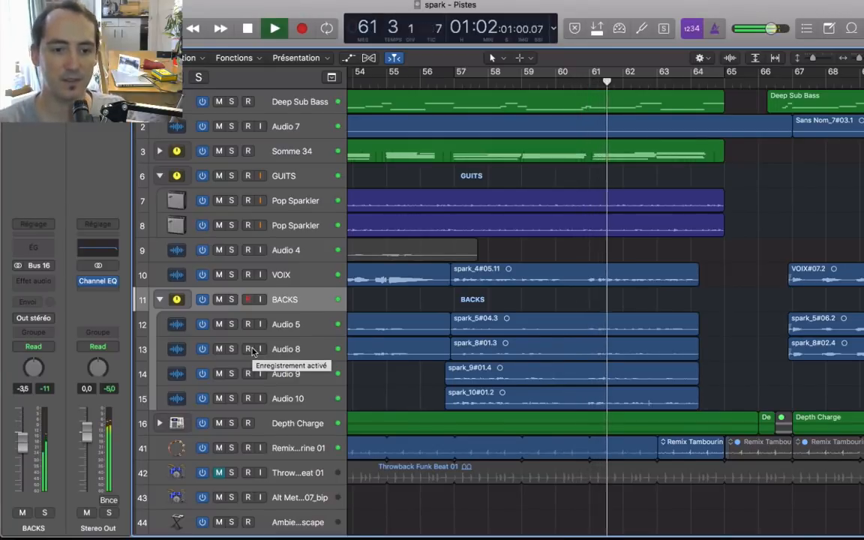
{"action": "left_click", "coordinate": [285, 276]}
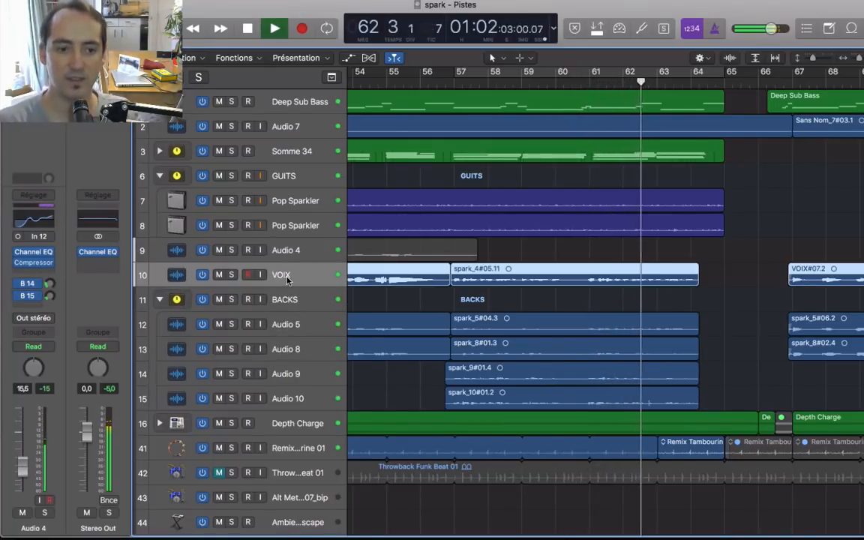